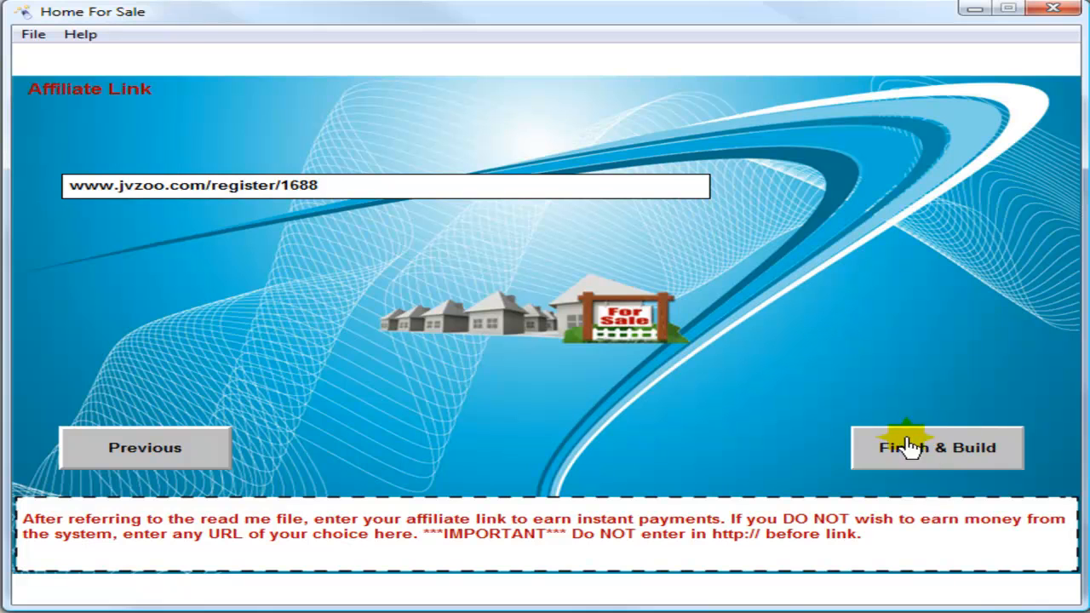
Open the File commands list twice and dismiss it without choosing anything
left_click(34, 36)
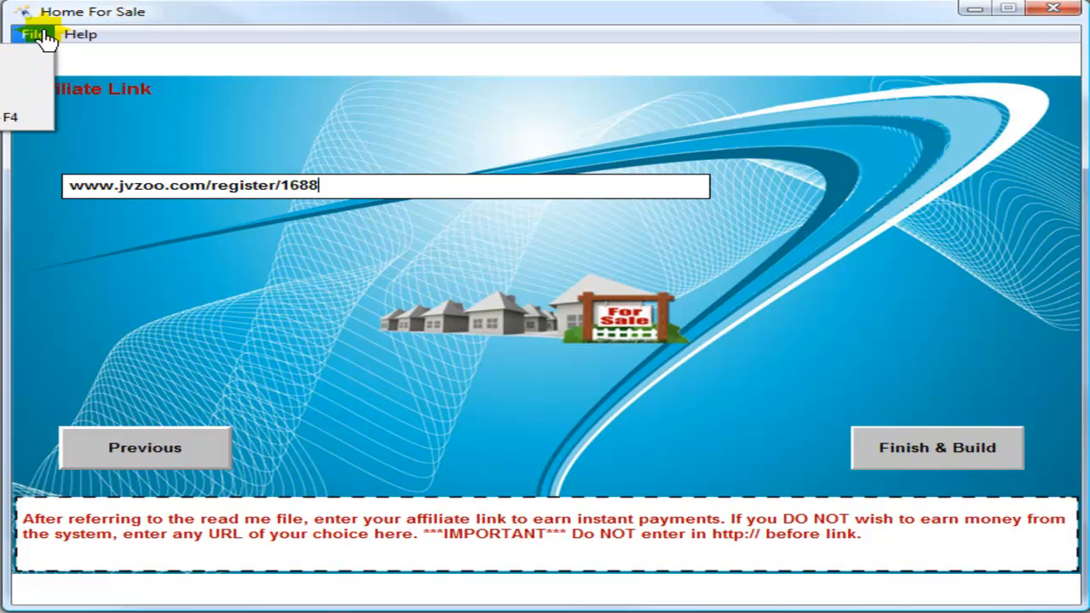
left_click(388, 22)
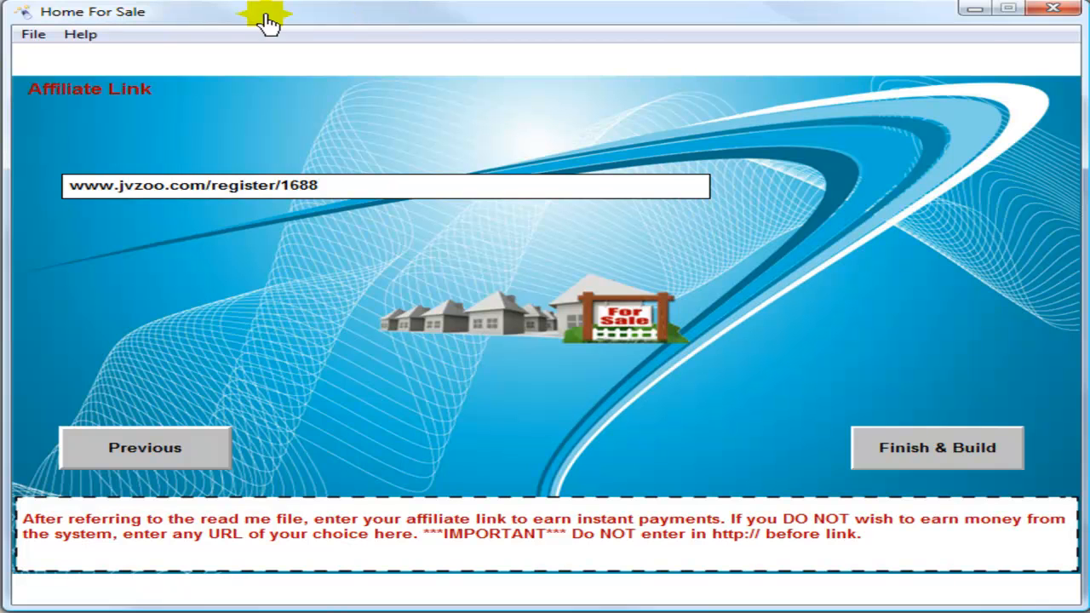
left_click(34, 36)
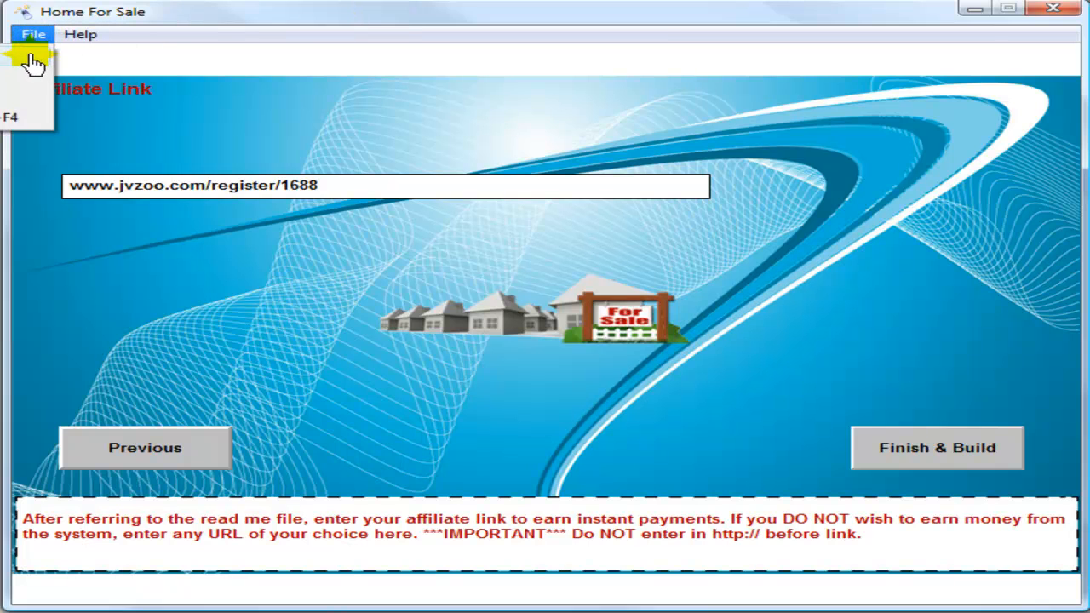
left_click(30, 56)
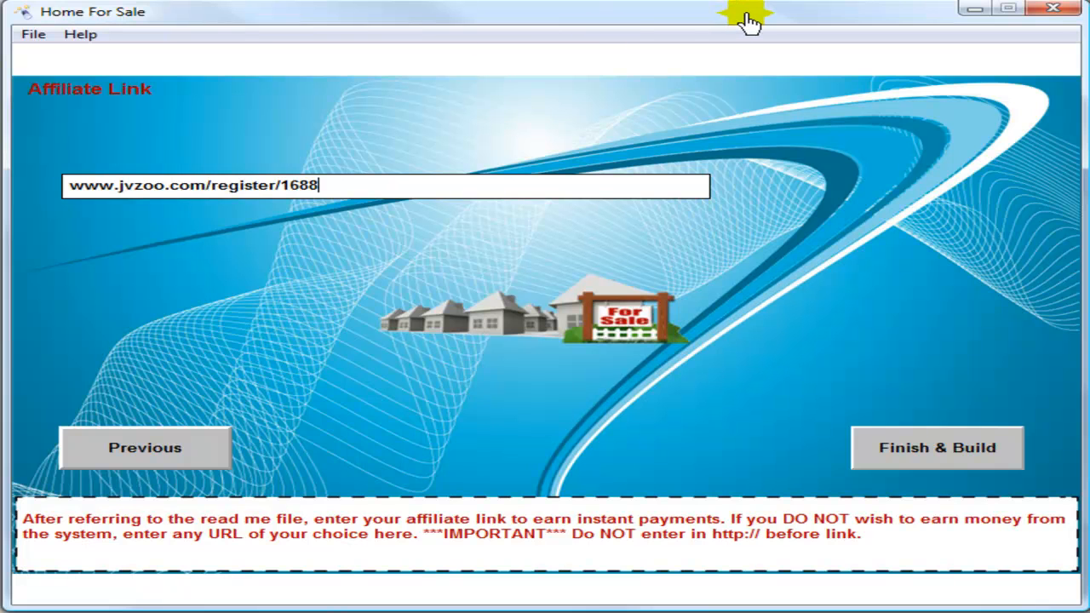
Finish the setup and generate the site into the Site folder
left_click(979, 453)
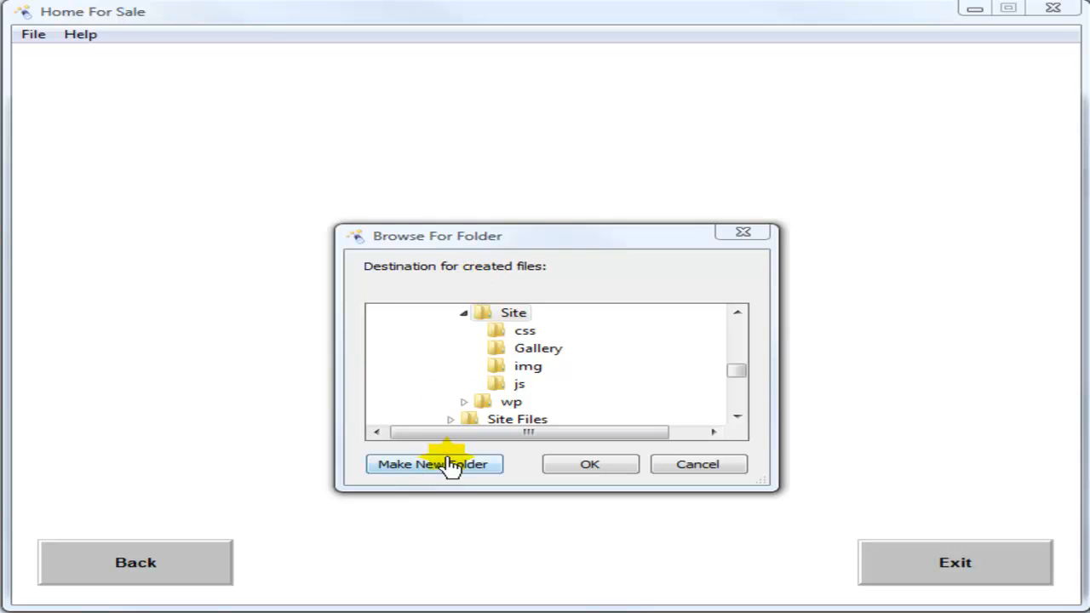
left_click(493, 320)
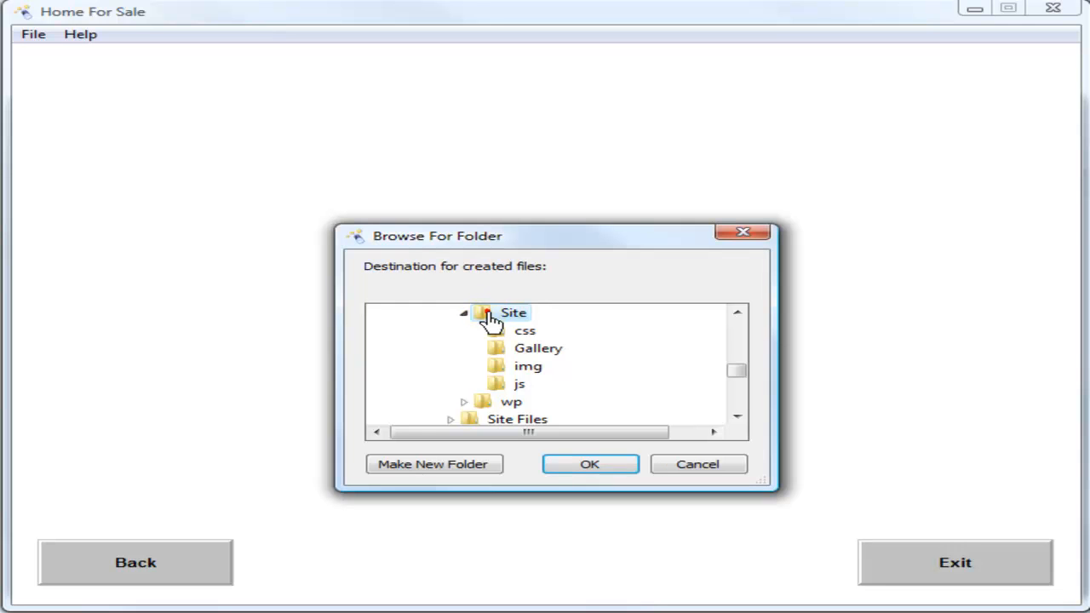
left_click(520, 315)
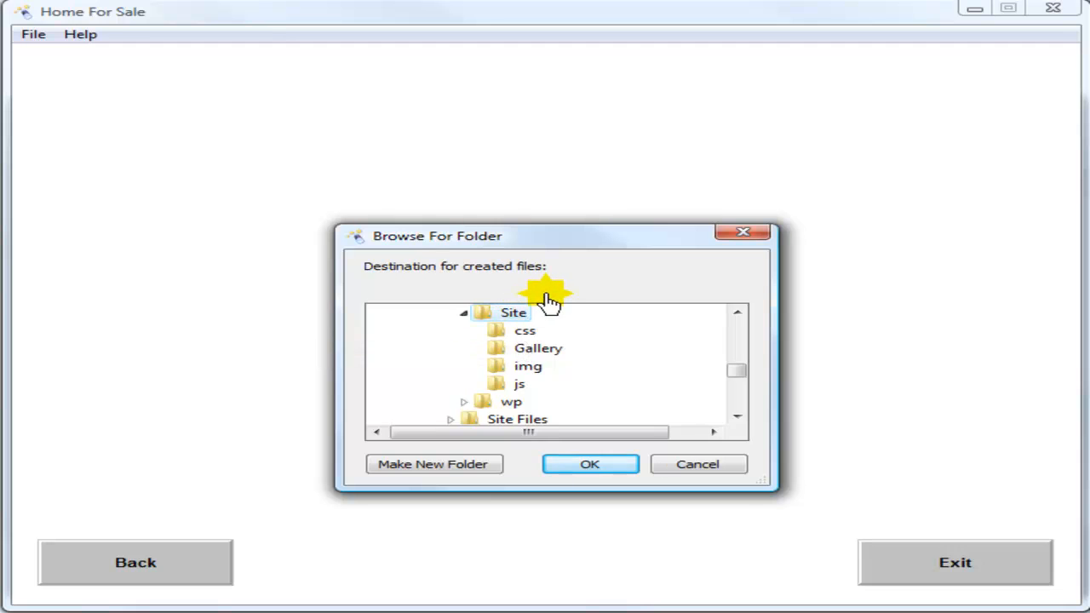
left_click(448, 476)
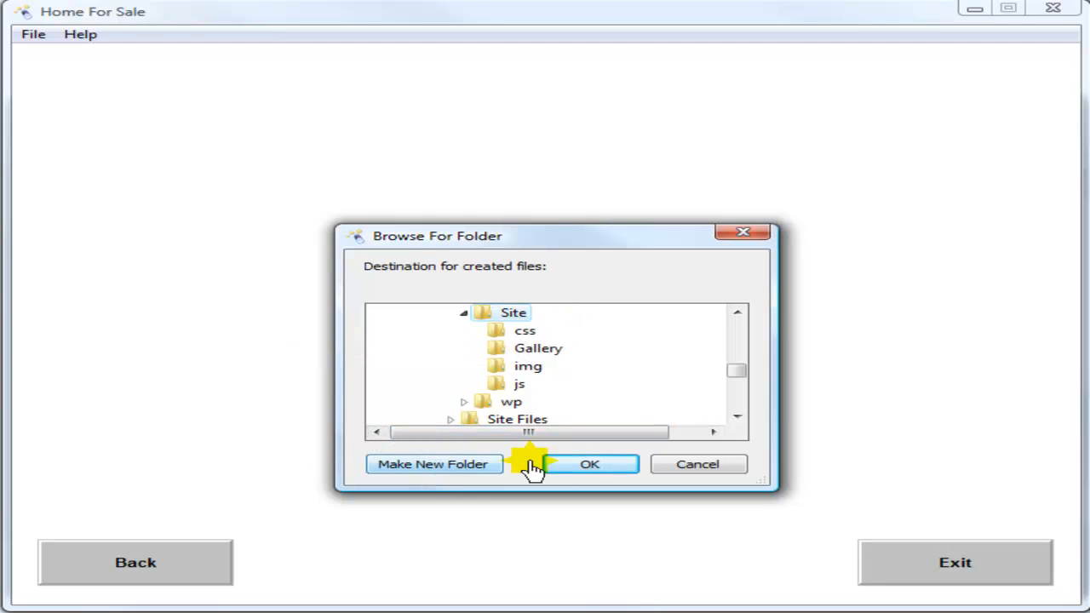
left_click(600, 467)
left_click(601, 466)
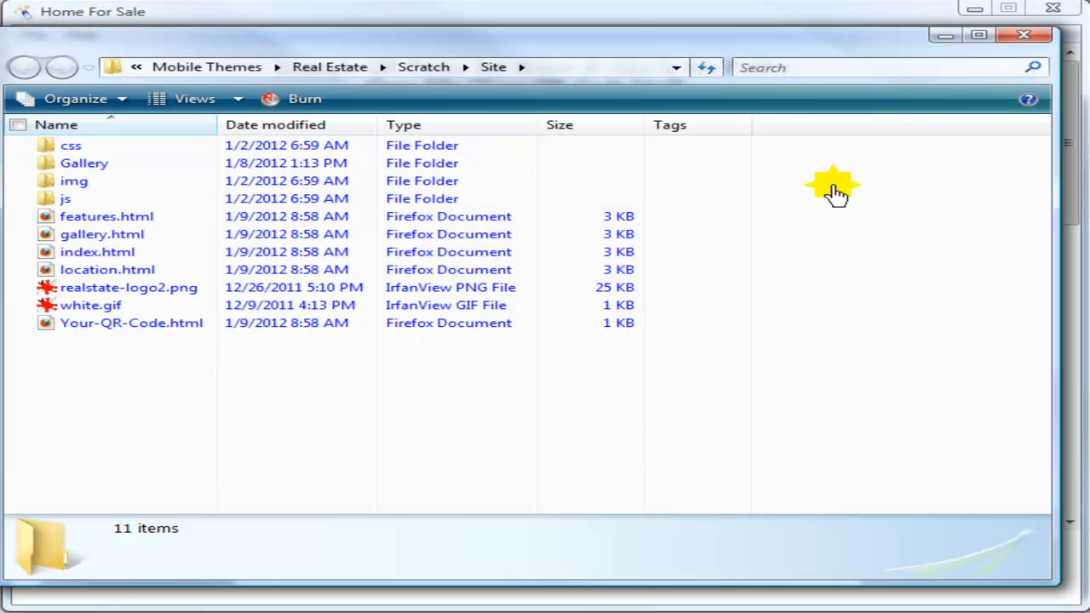
Select Your-QR-Code.html in the Site folder, then bring Home For Sale back to the front
left_click_drag(741, 53, 758, 56)
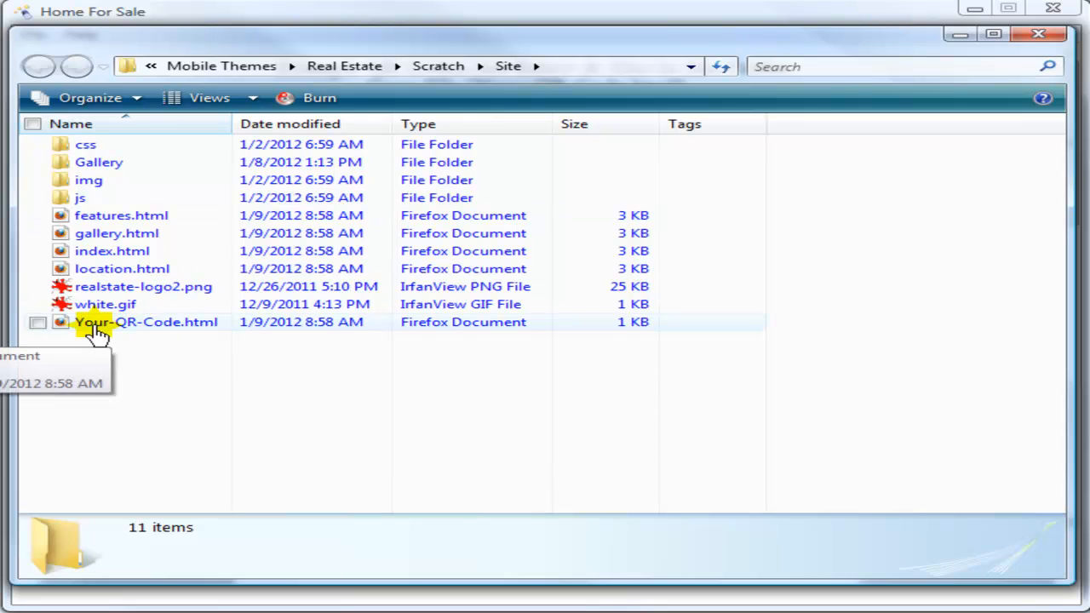
left_click(170, 333)
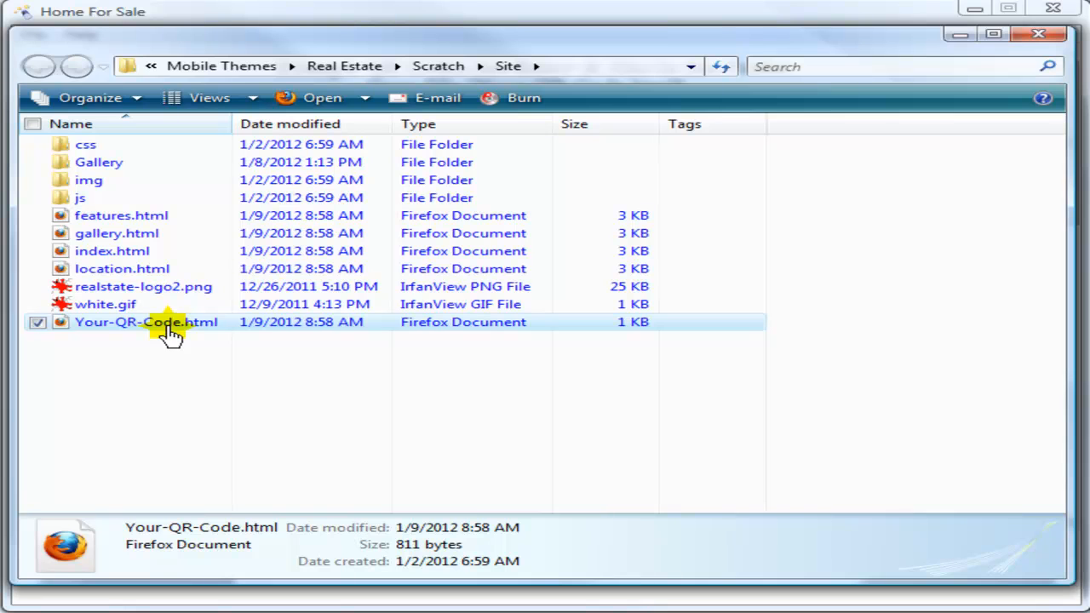
left_click(763, 15)
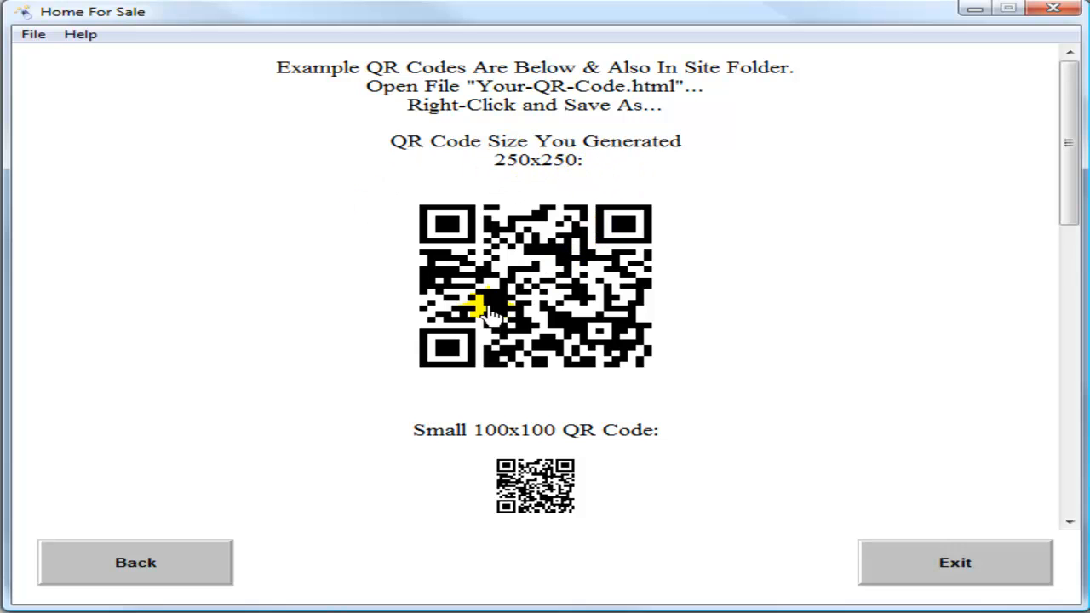
Scroll through the generated 250x250 and 100x100 QR codes
left_click_drag(1071, 149, 1065, 214)
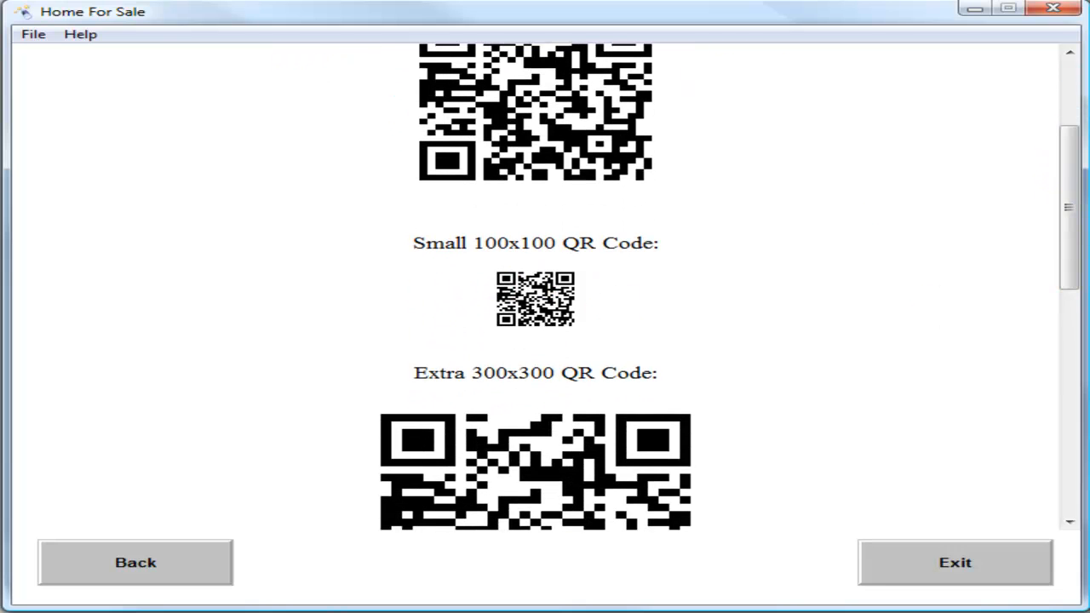
left_click_drag(1071, 218, 1071, 418)
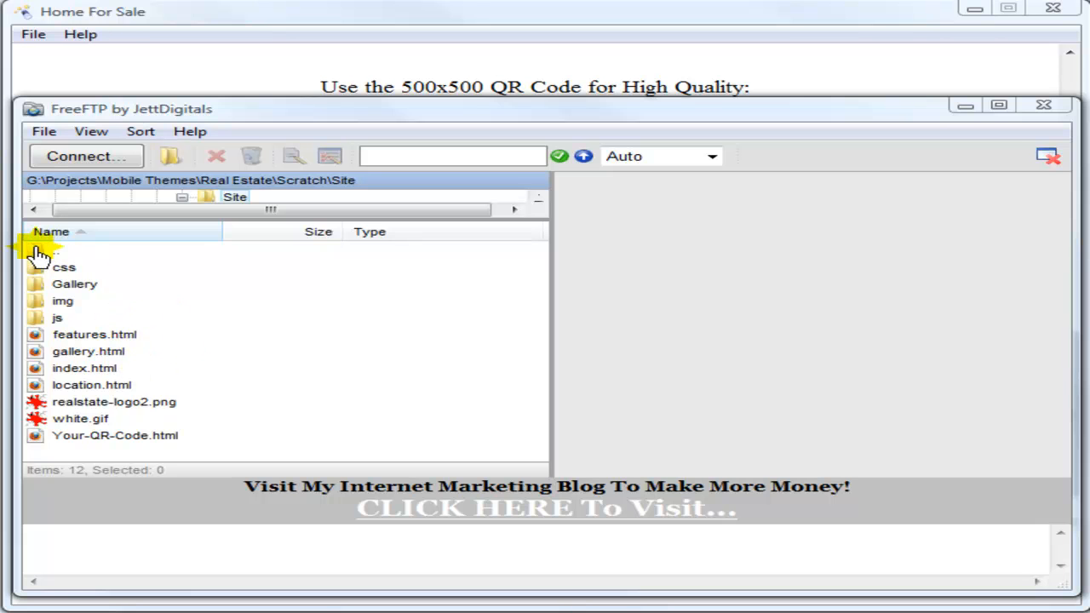
Resize the folder tree pane and bring up the server Connect dialog
left_click_drag(499, 223, 499, 235)
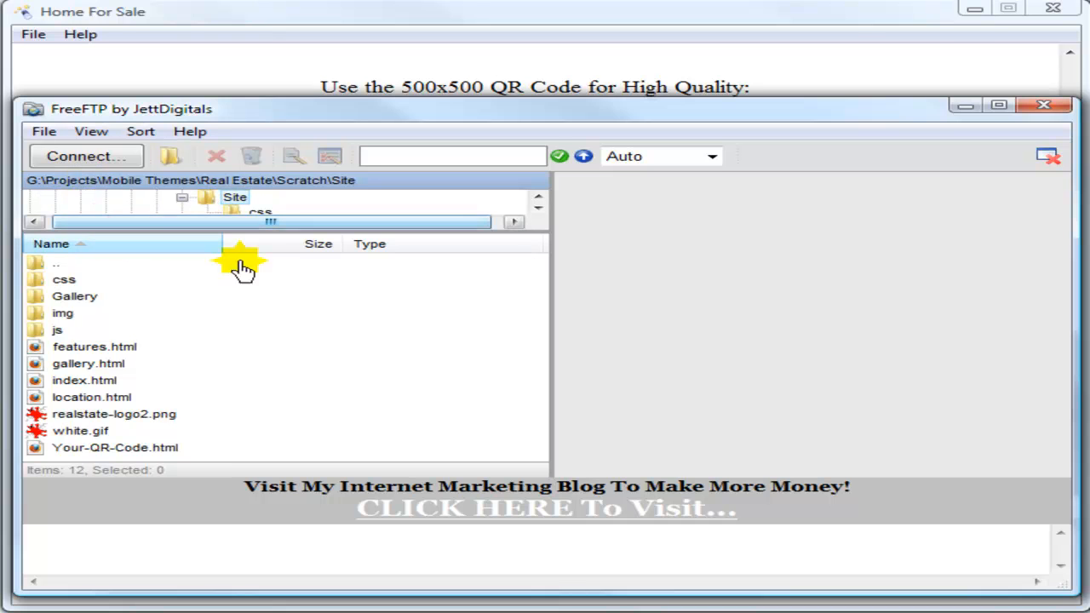
left_click_drag(547, 233, 547, 222)
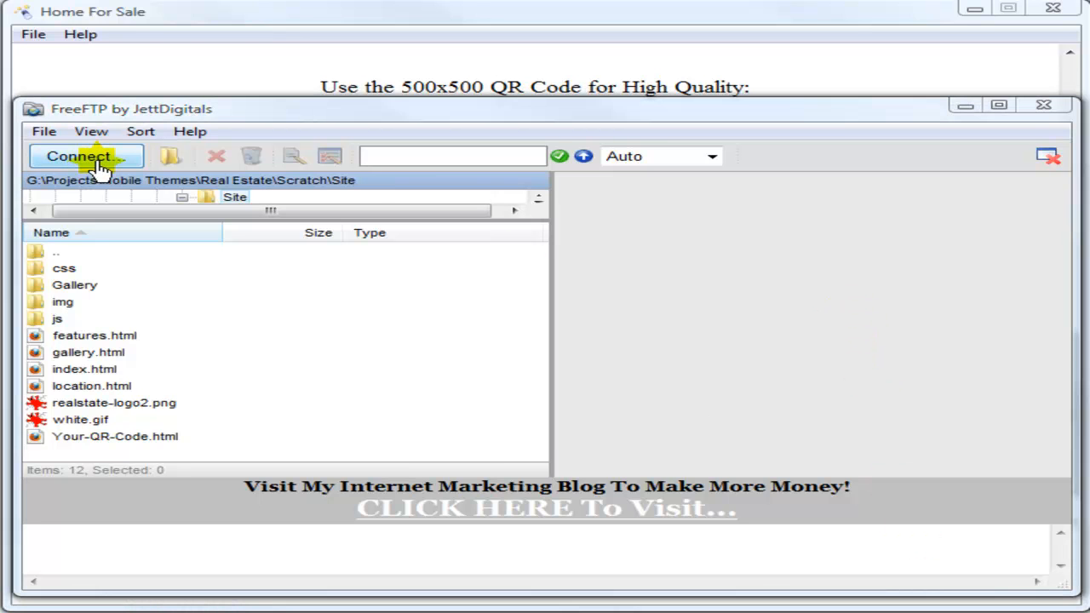
left_click(94, 159)
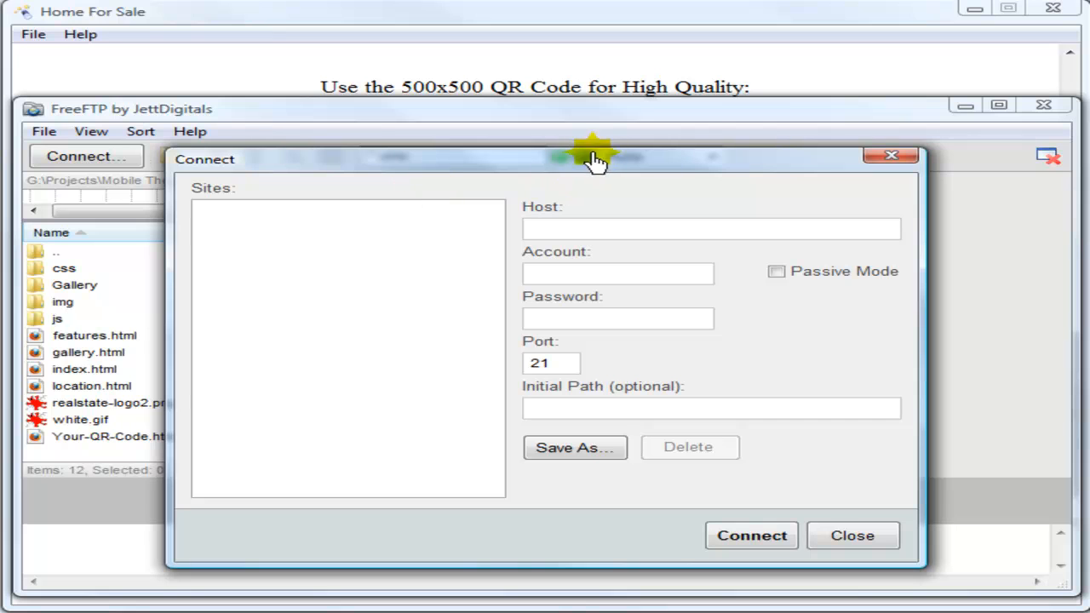
Enter host mobi007.com, the account name and the pasted account password
left_click(626, 231)
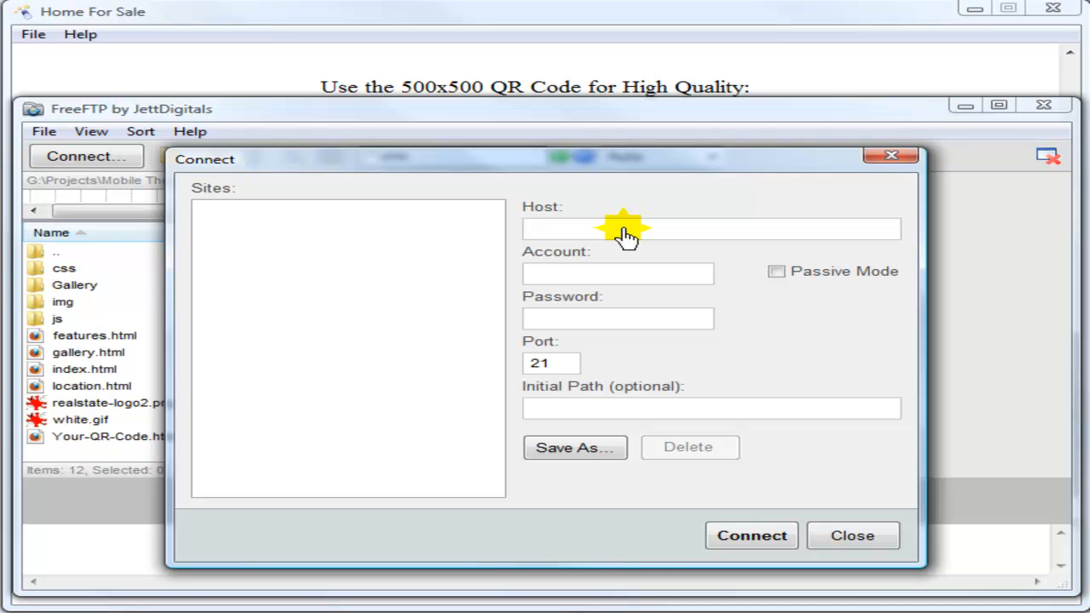
type("mobi007.com")
left_click(567, 282)
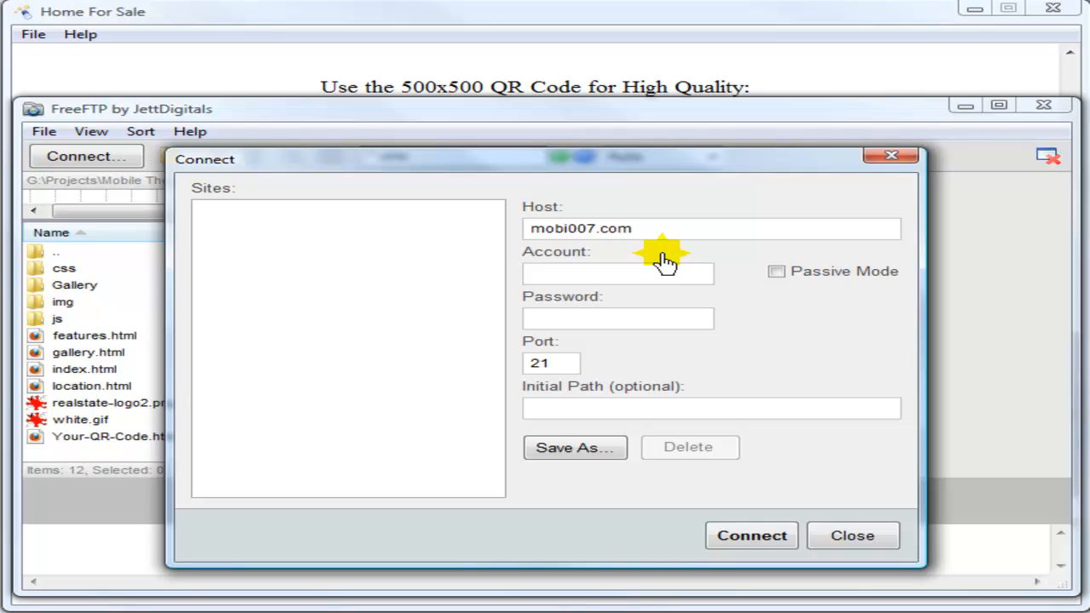
type("mobicom")
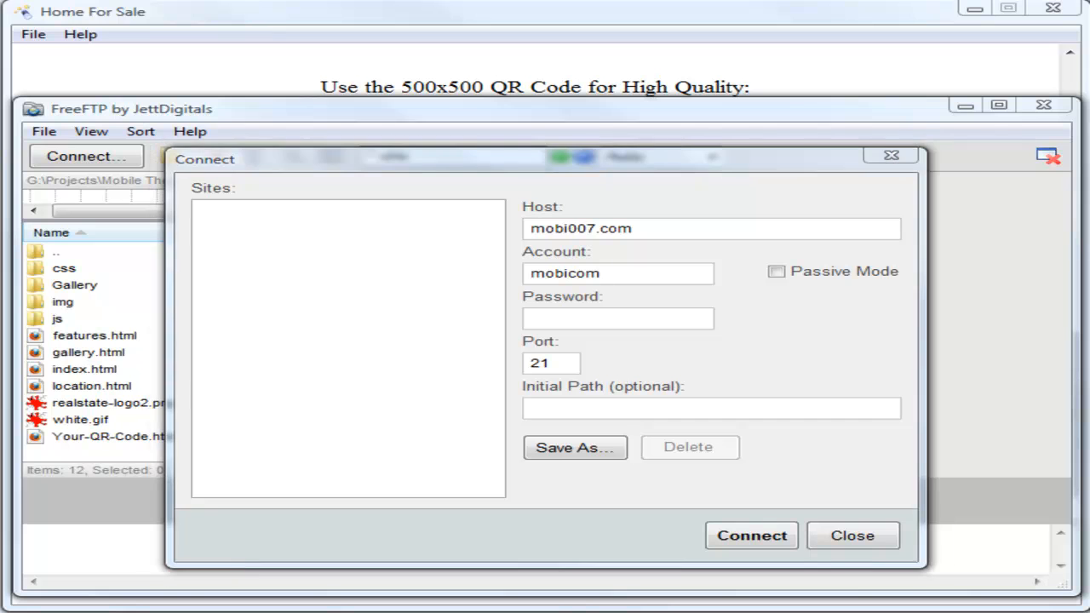
left_click(587, 323)
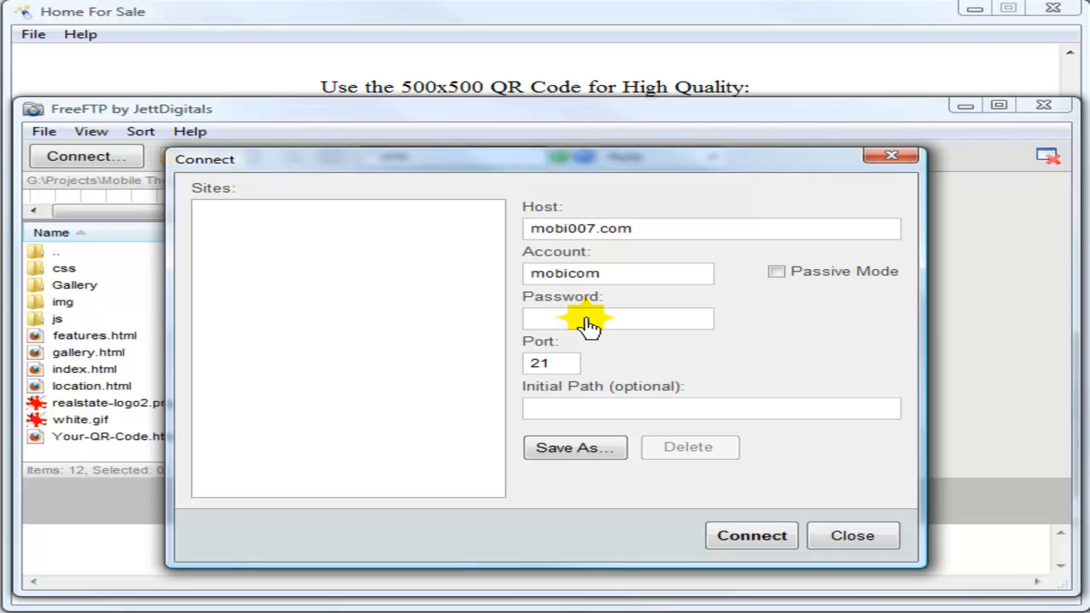
key("ctrl+v")
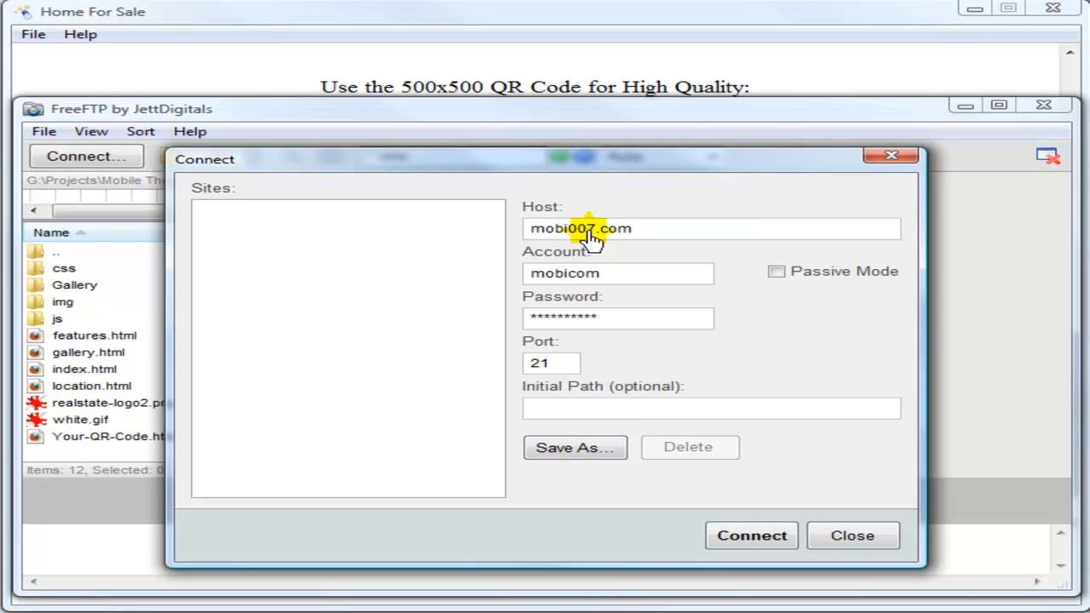
Save the connection as site profile mobi007 and connect to the mobi007.com server
left_click(582, 450)
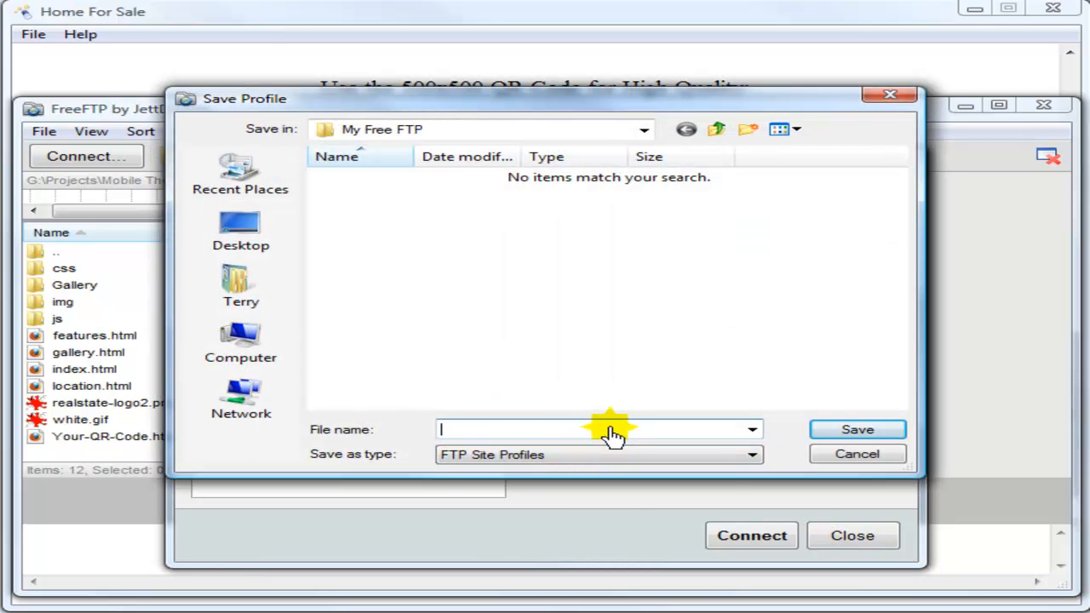
type("mobi")
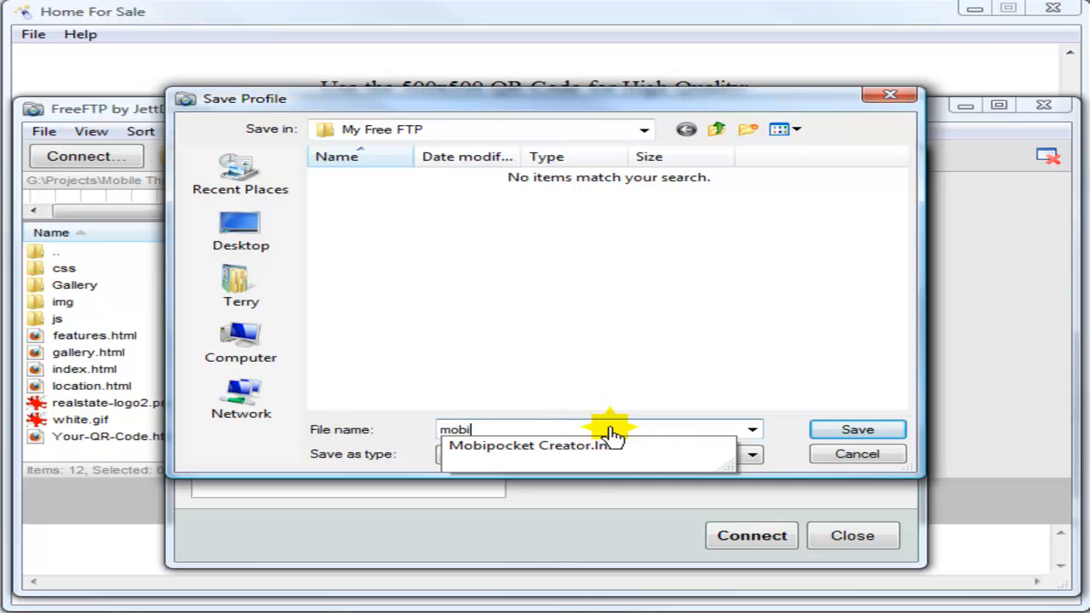
type("007")
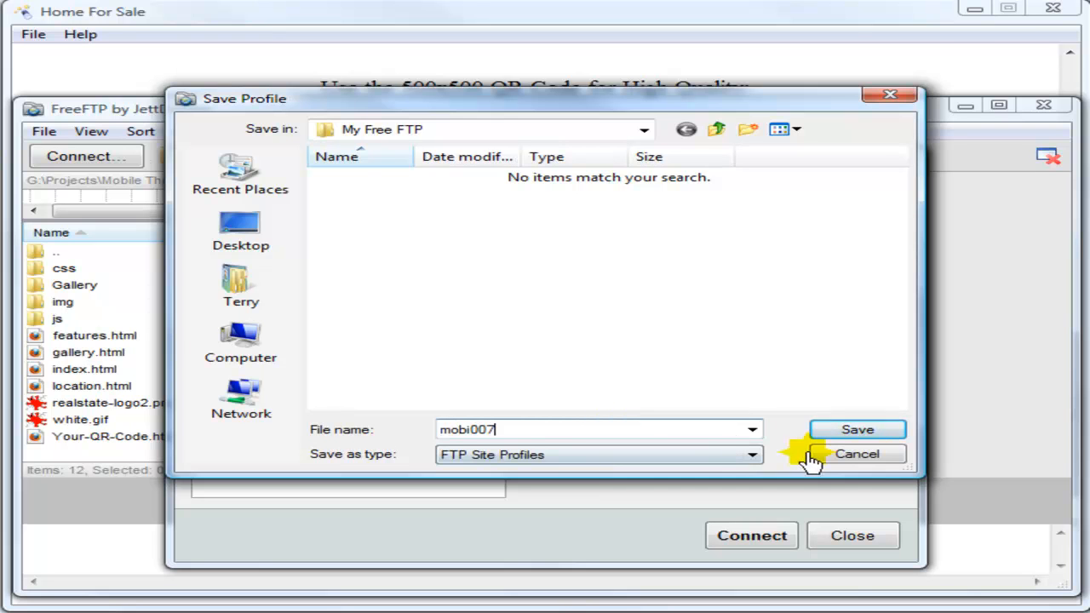
left_click(857, 430)
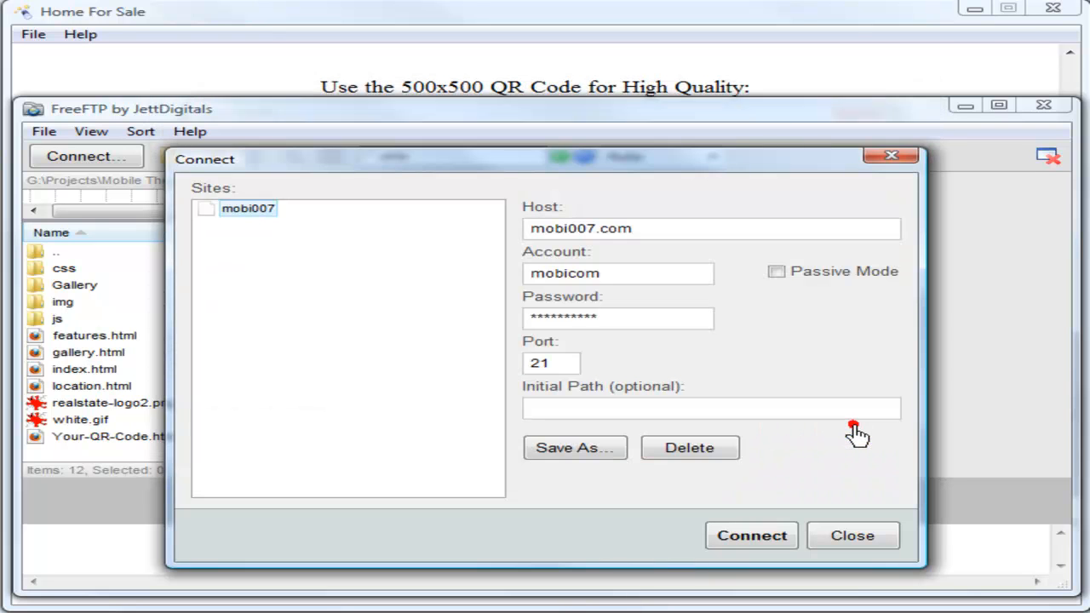
left_click(248, 210)
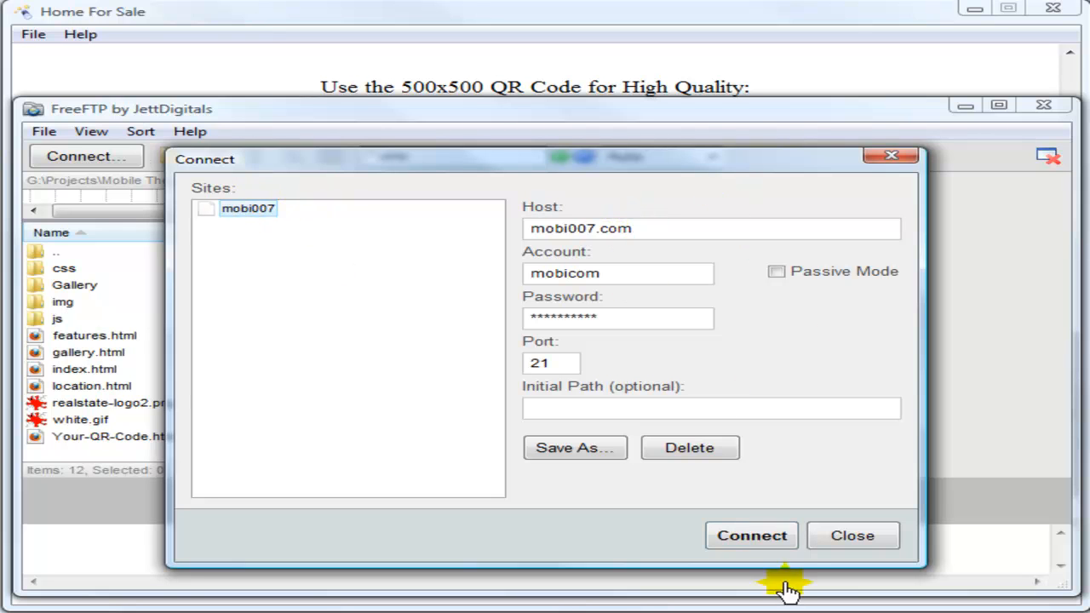
left_click(752, 536)
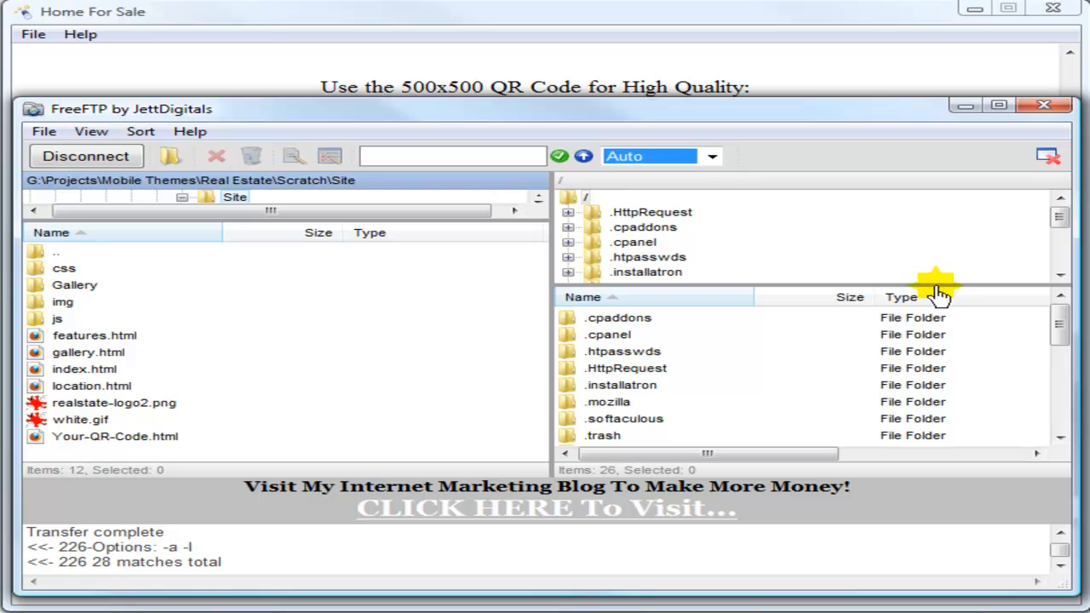
Enlarge the server file list and scroll it down to public_html, ssl and tmp
left_click_drag(936, 287, 937, 218)
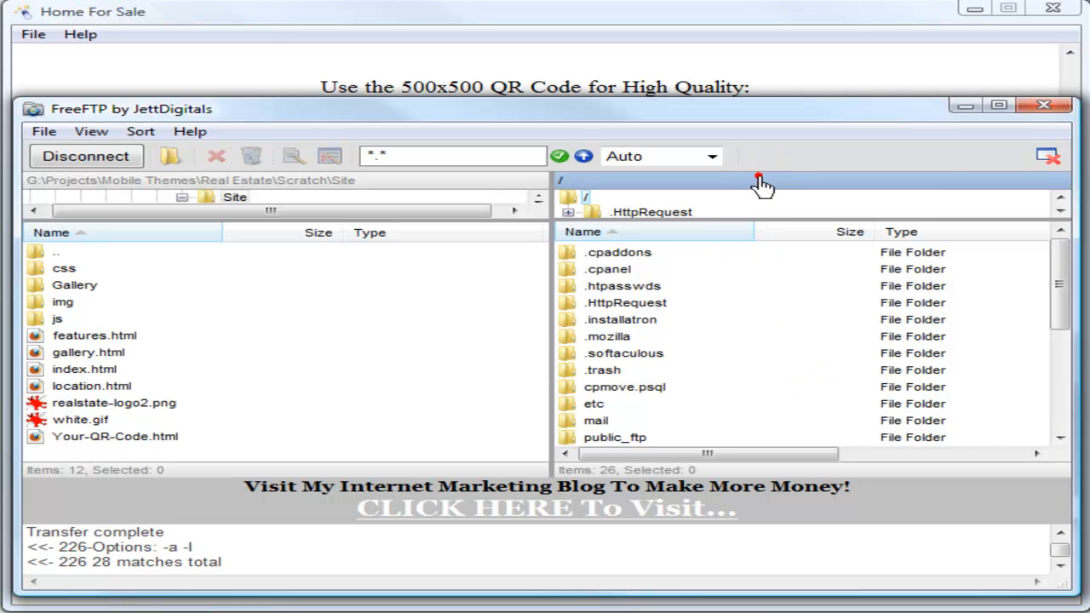
left_click(390, 180)
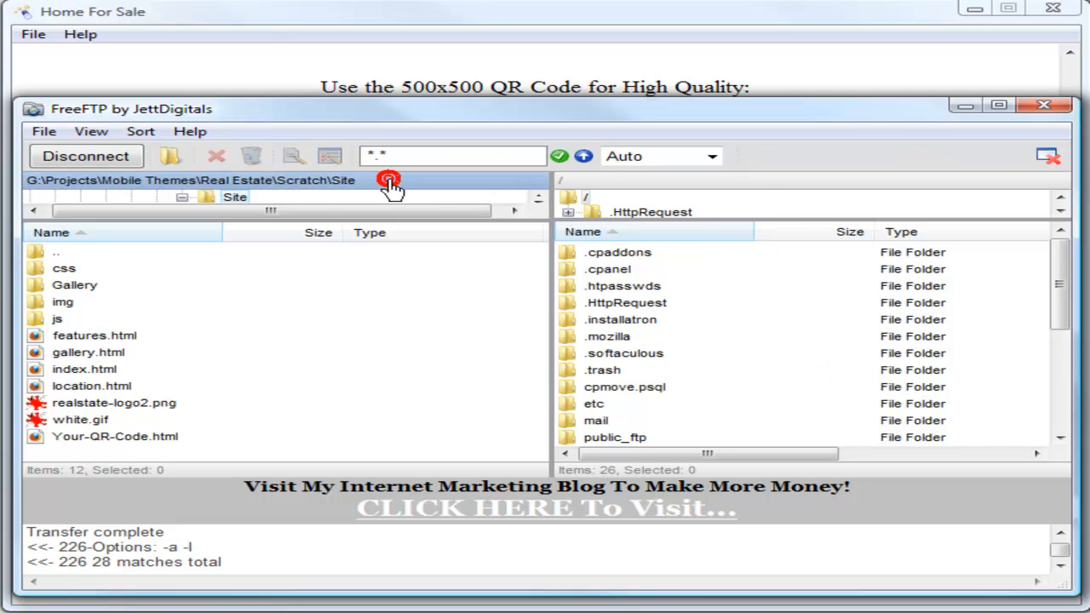
left_click(715, 181)
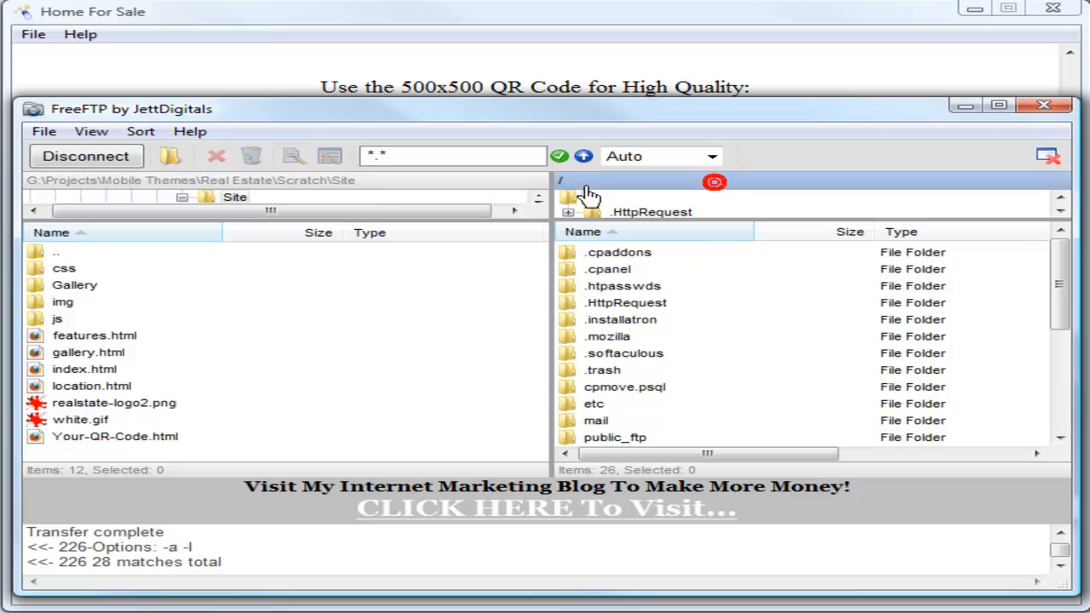
left_click(379, 183)
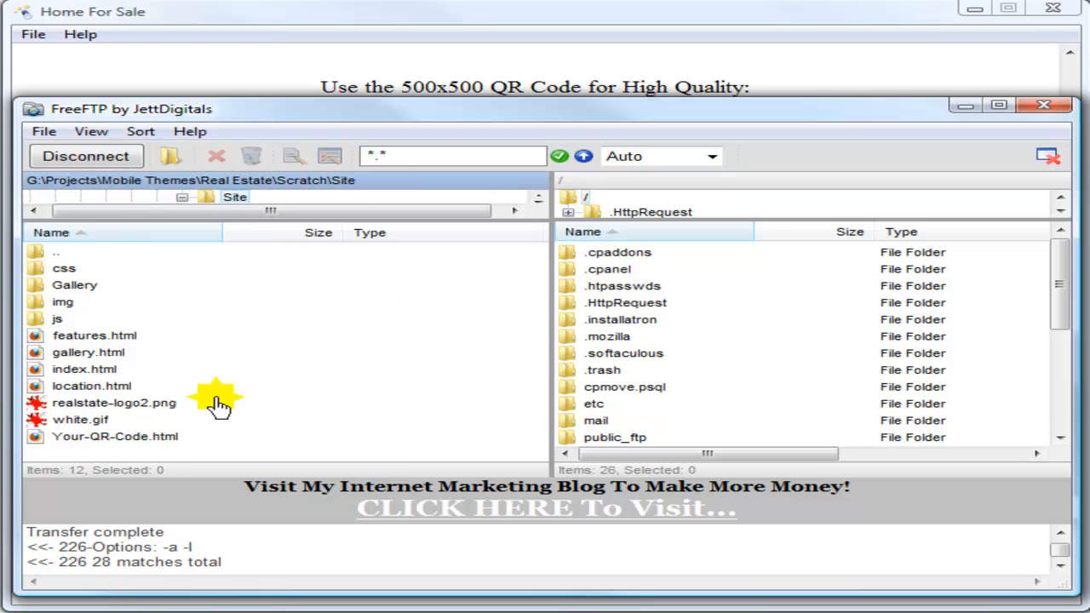
left_click(801, 180)
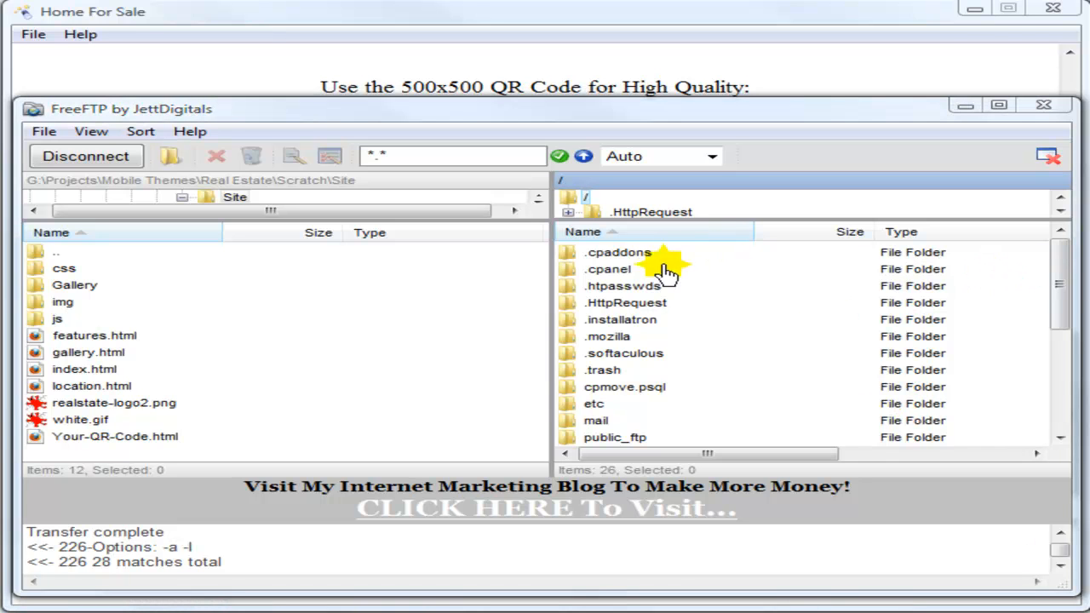
left_click_drag(1060, 284, 1060, 312)
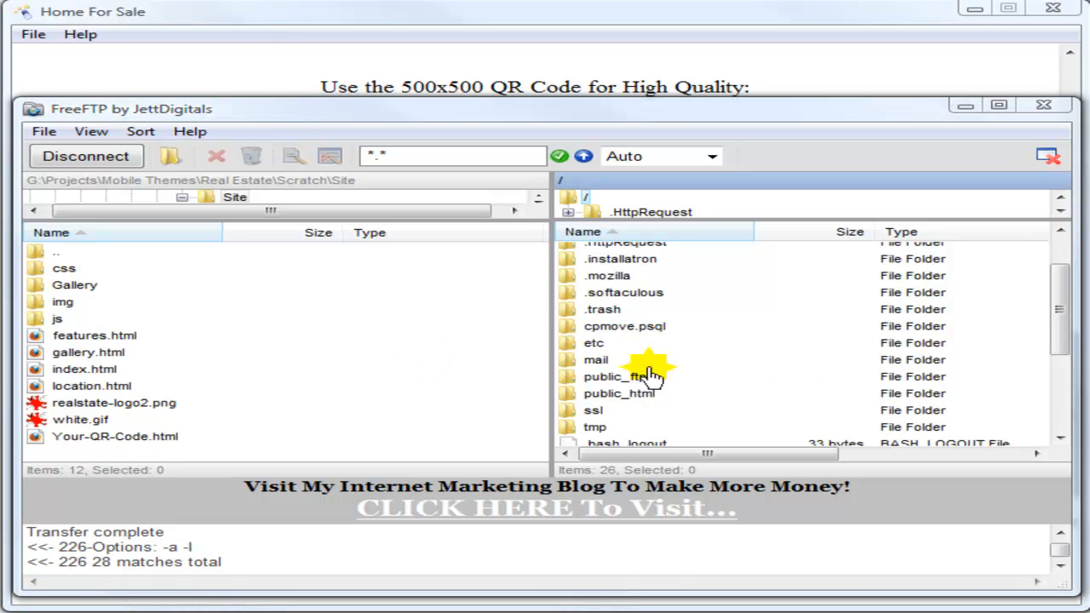
Open the server's public_html folder and scroll its 46 items back to the top
left_click(613, 397)
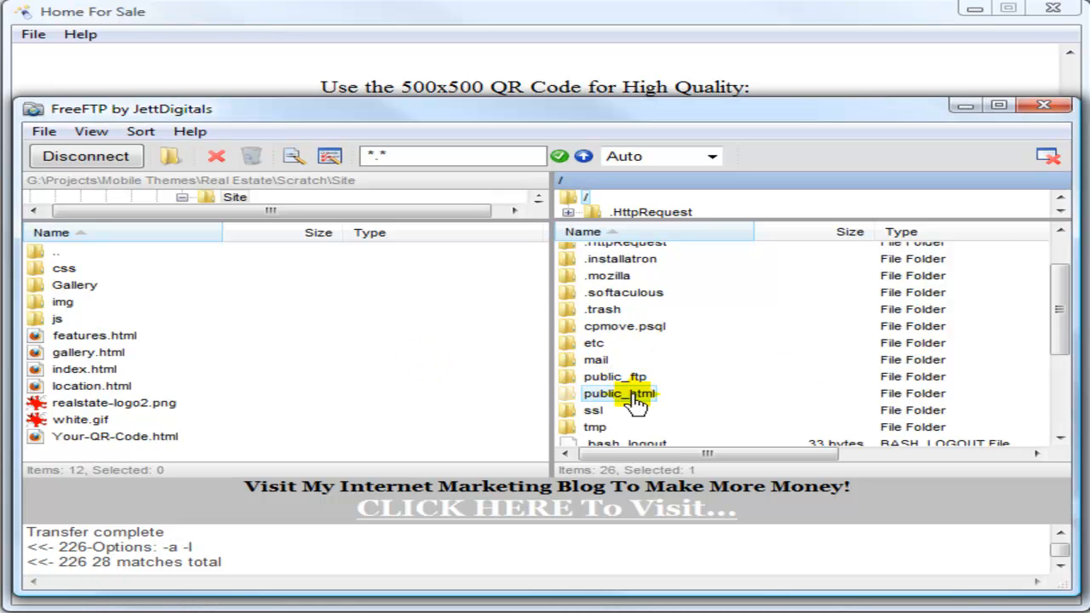
double_click(581, 397)
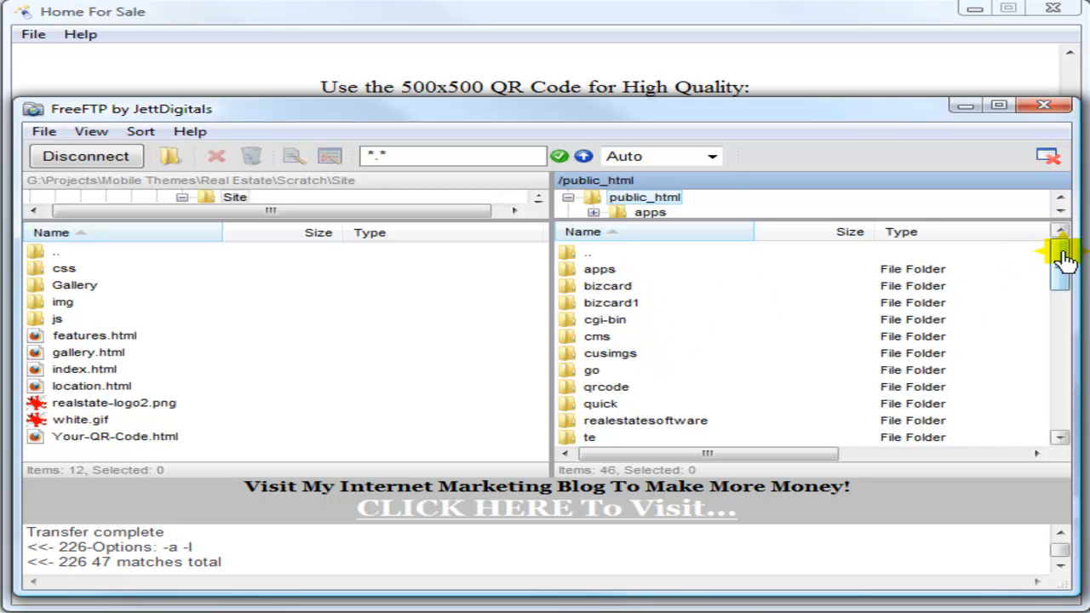
left_click_drag(1061, 249, 1065, 269)
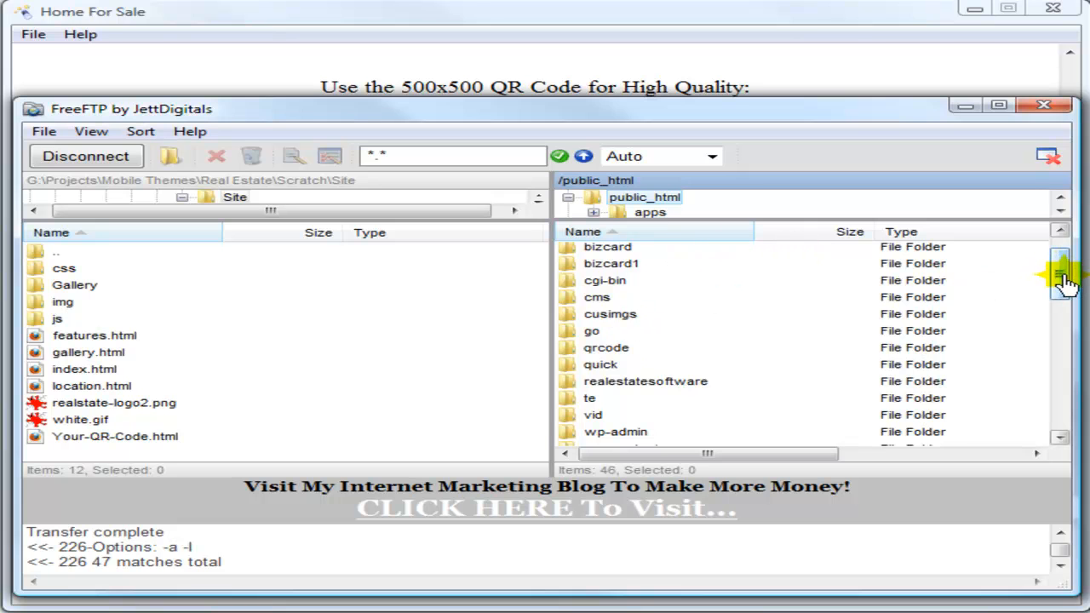
left_click_drag(1064, 283, 1064, 263)
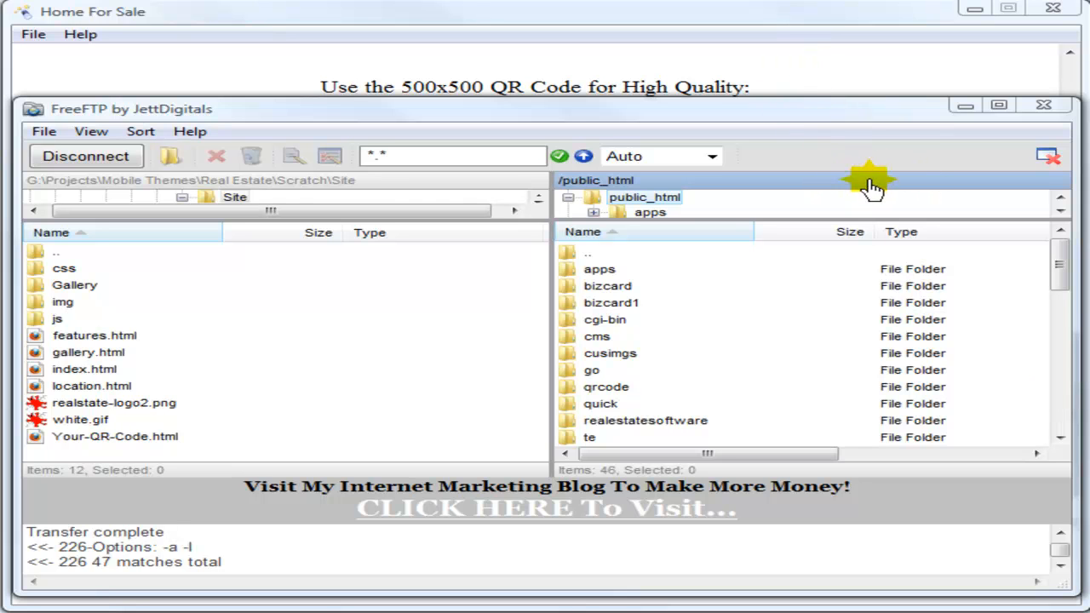
left_click(757, 181)
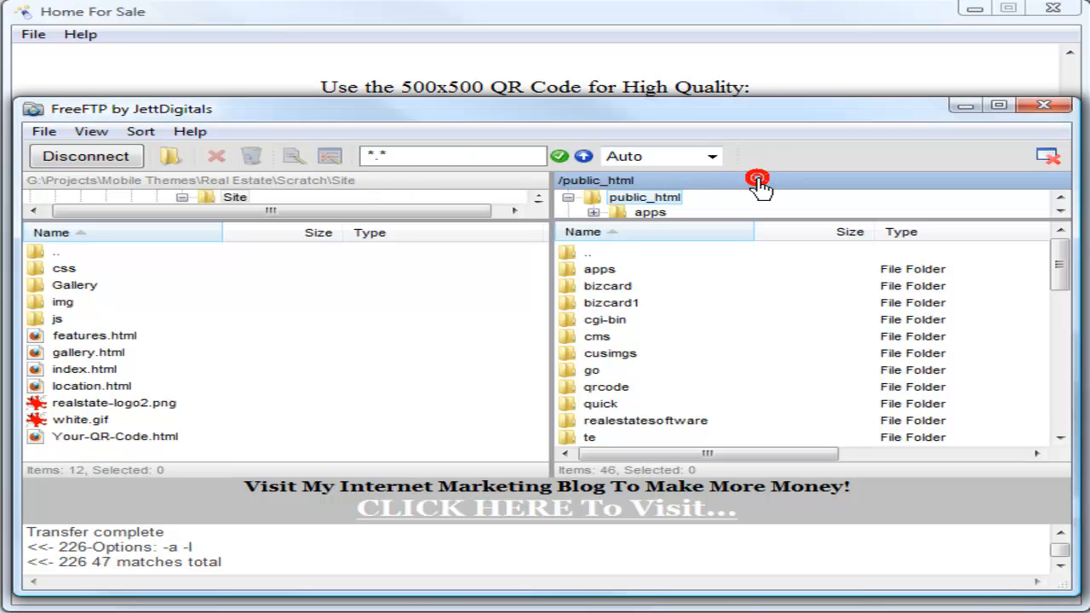
left_click(436, 179)
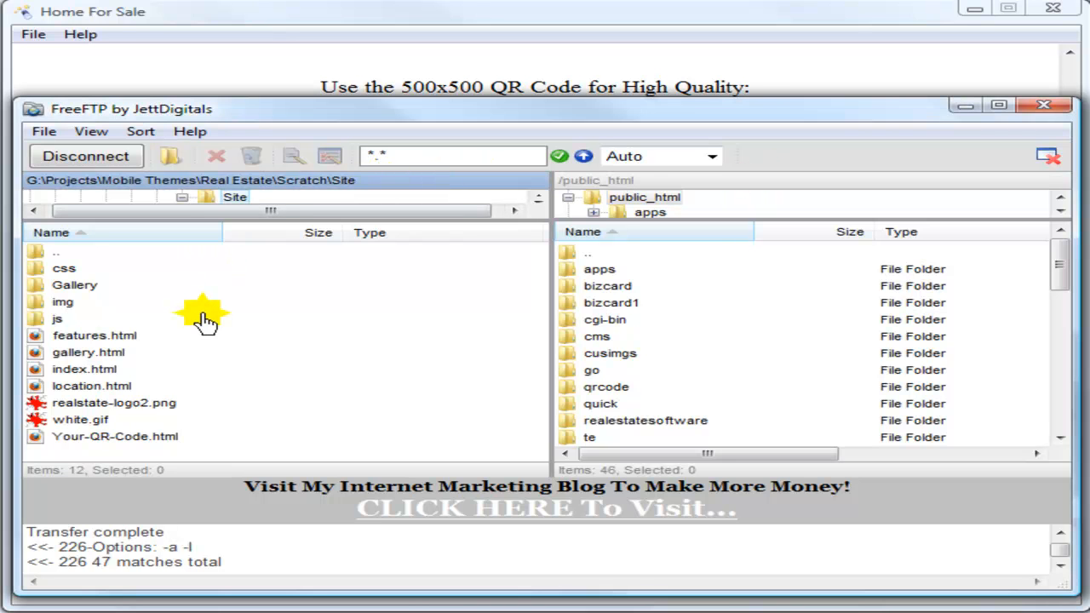
left_click(759, 182)
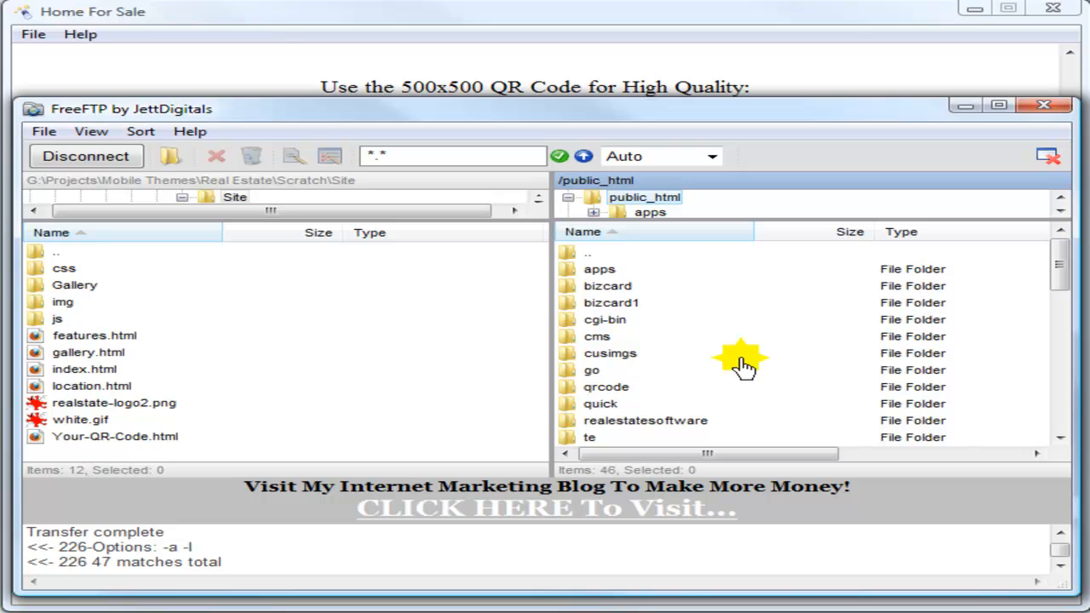
left_click(173, 159)
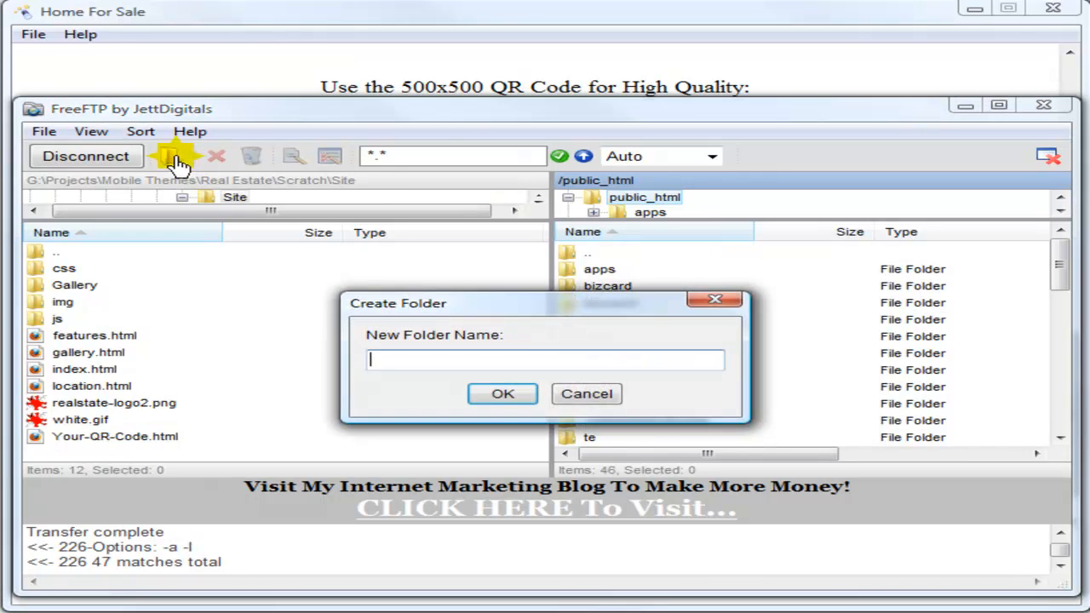
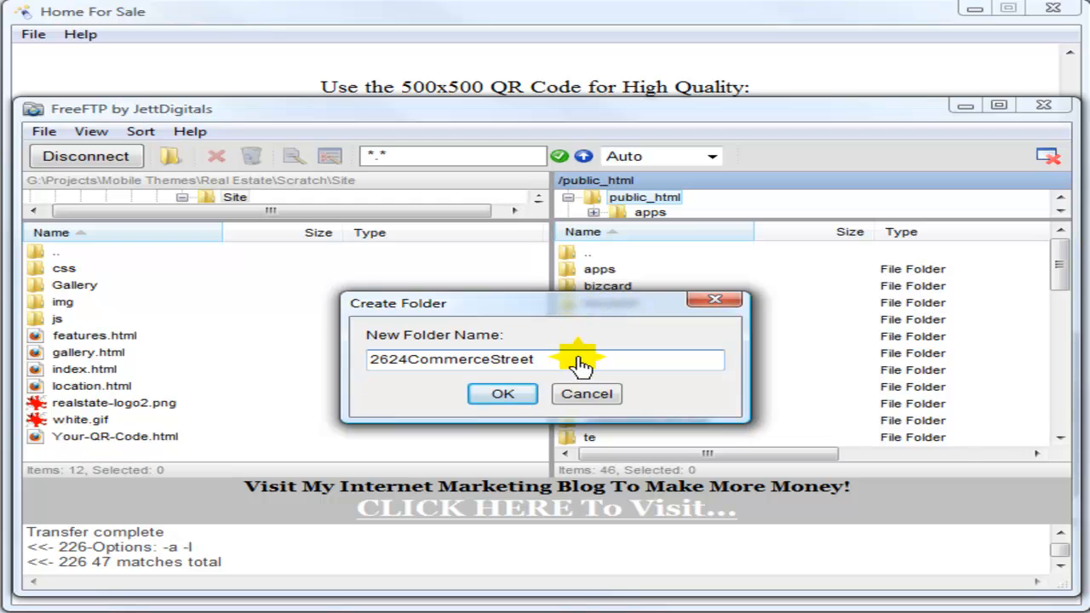
left_click(503, 395)
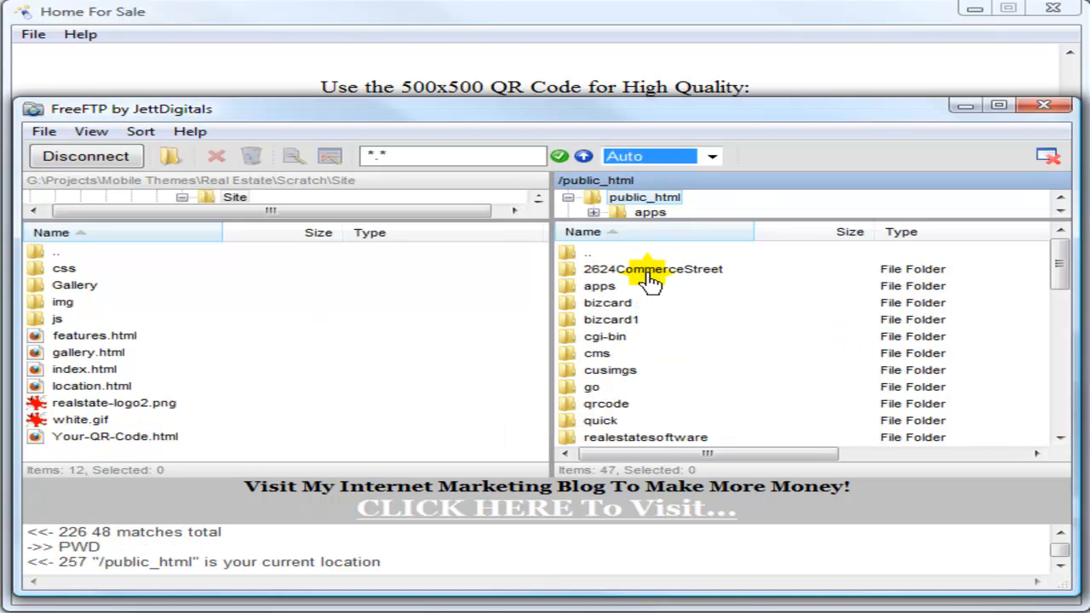
left_click(611, 271)
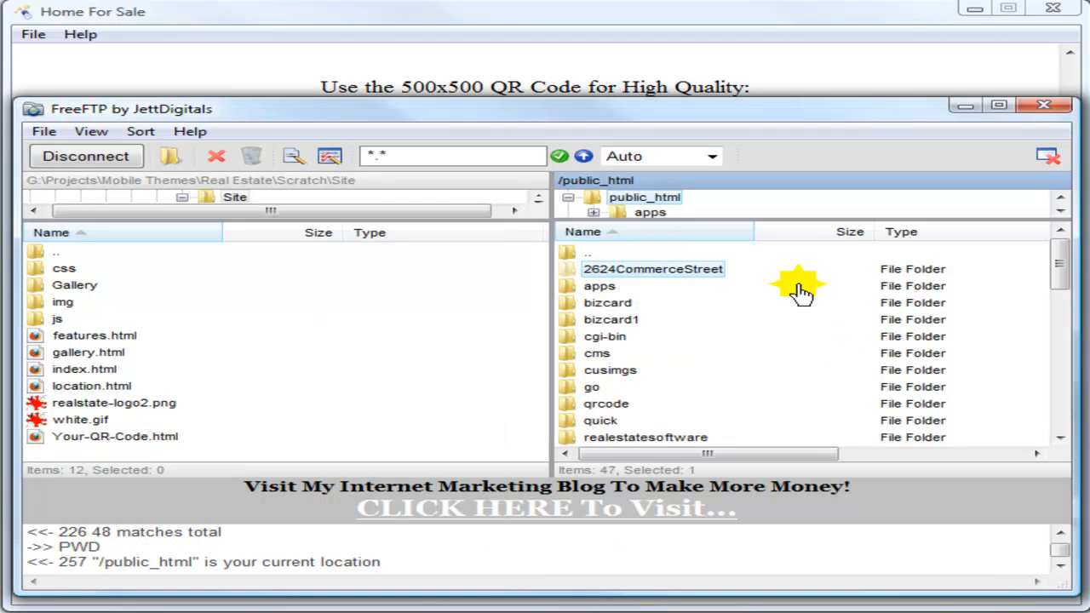
double_click(572, 274)
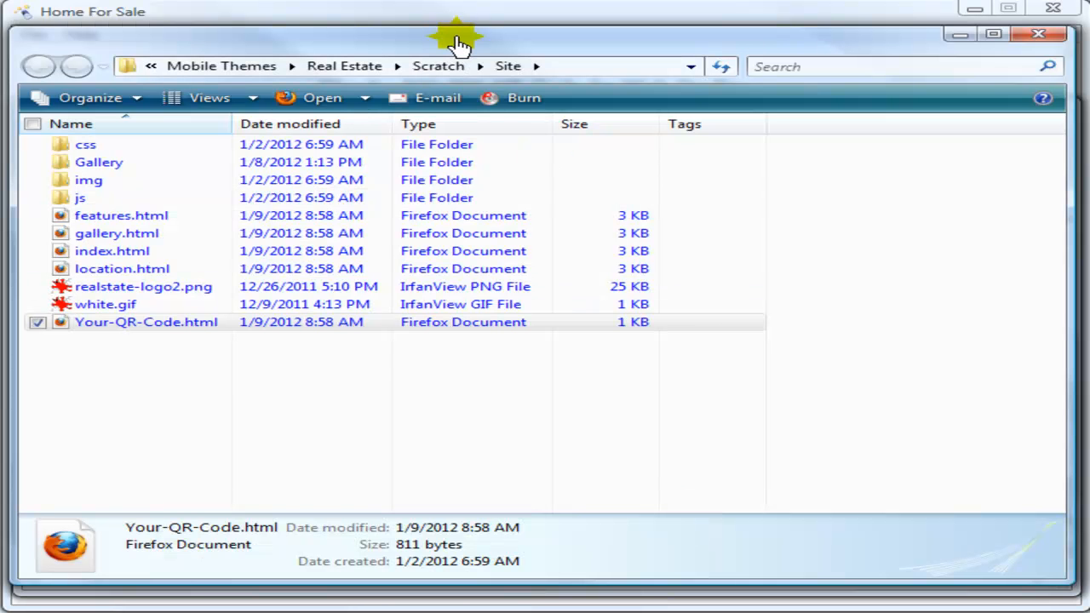
left_click_drag(455, 38, 475, 49)
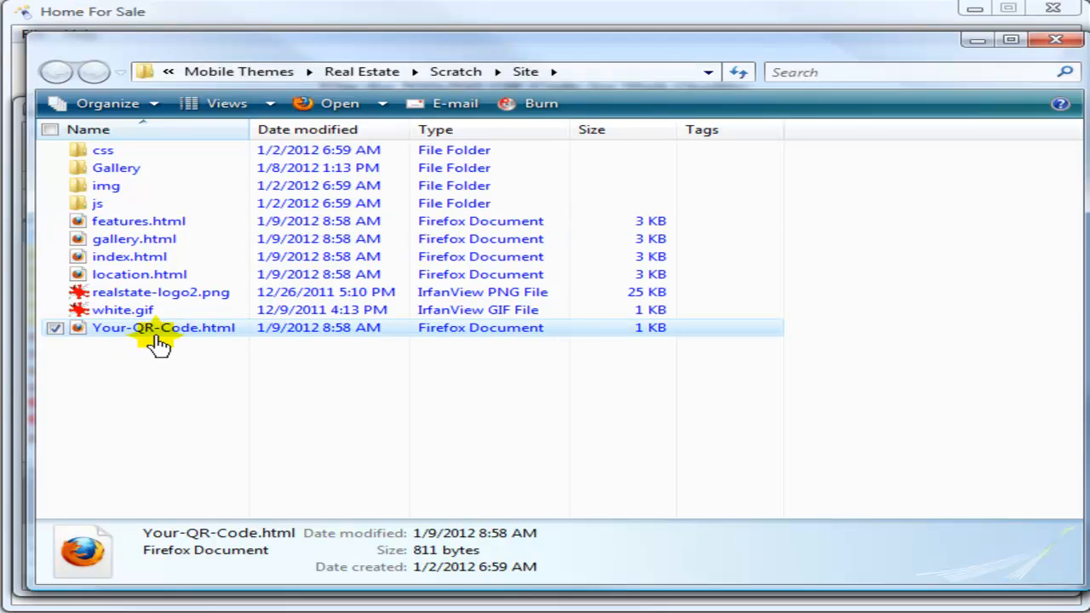
Select all 11 site files and folders in the Site folder window
left_click_drag(567, 49, 588, 54)
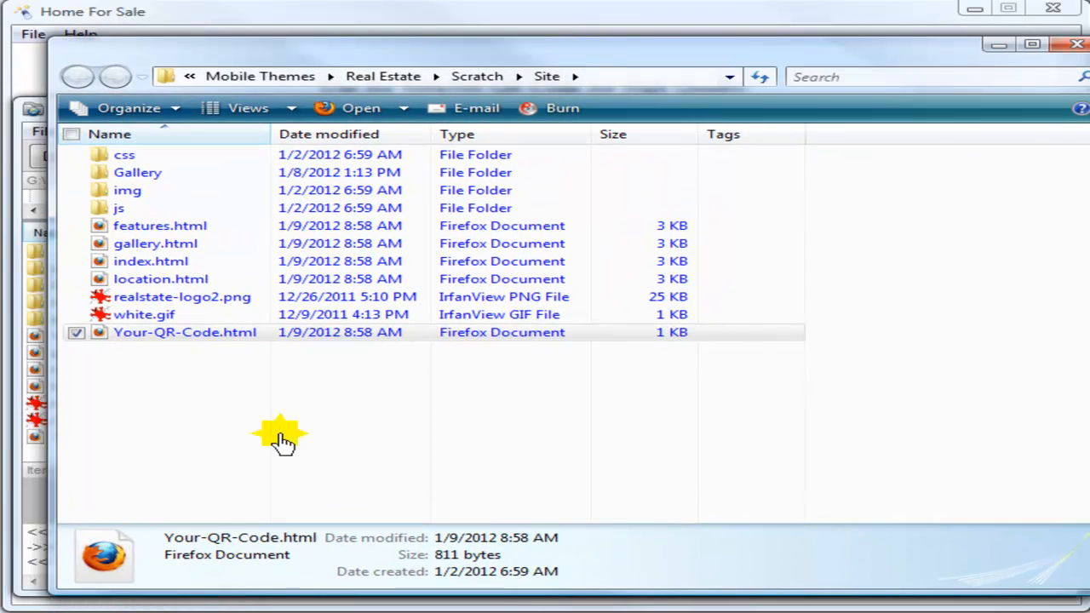
left_click_drag(114, 368, 217, 162)
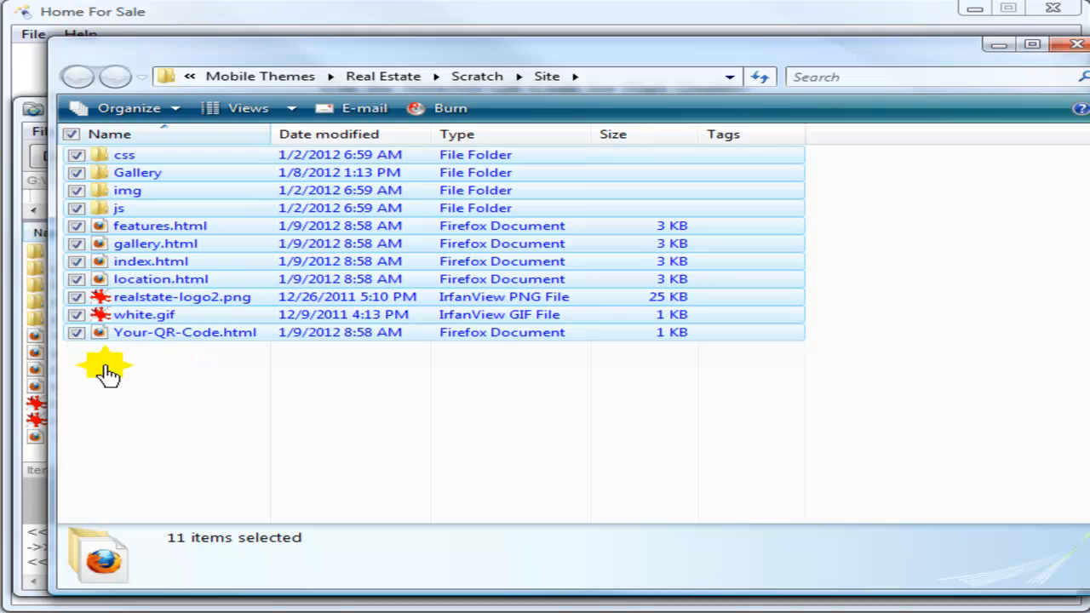
left_click_drag(103, 363, 236, 162)
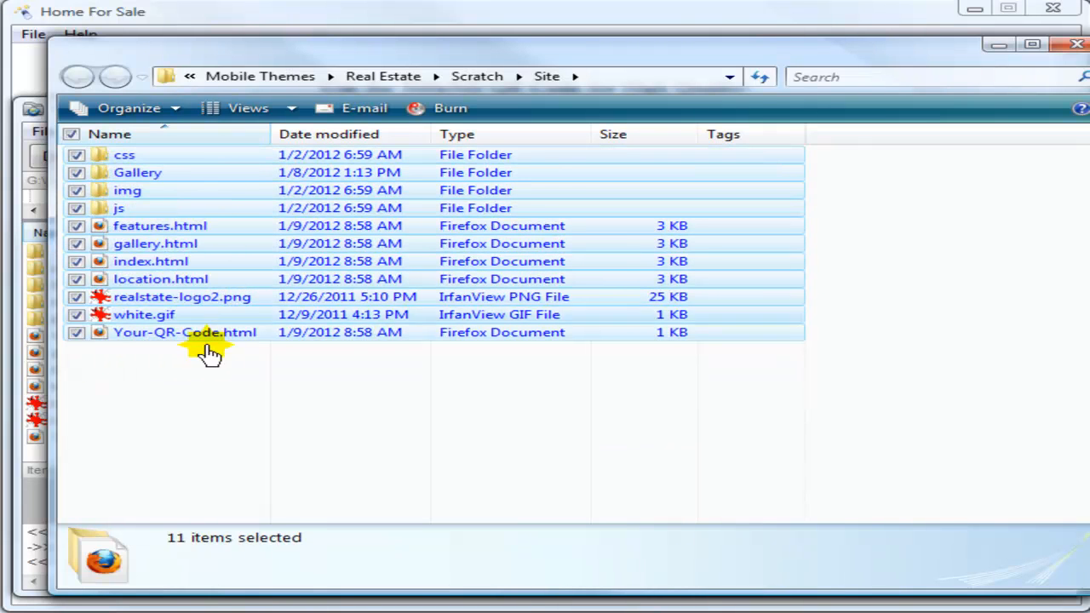
left_click_drag(635, 59, 63, 11)
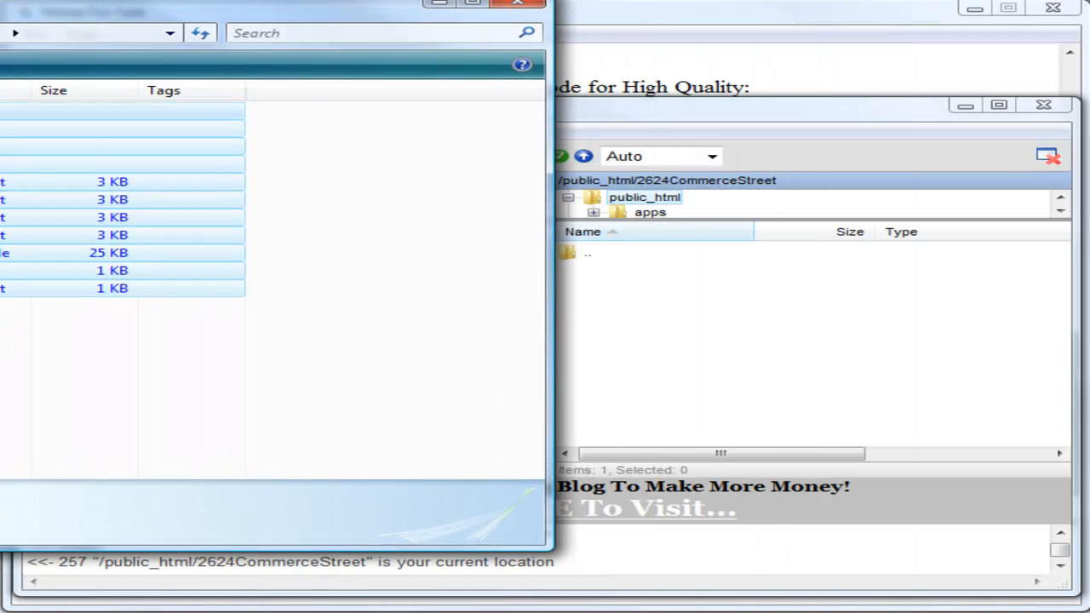
left_click_drag(170, 288, 841, 382)
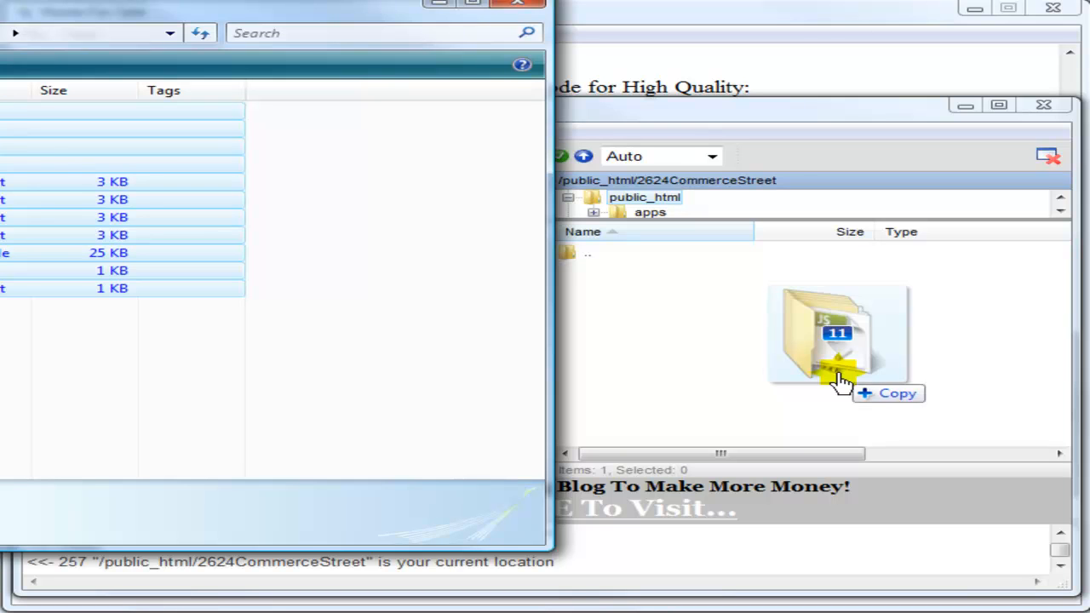
left_click_drag(841, 381, 839, 378)
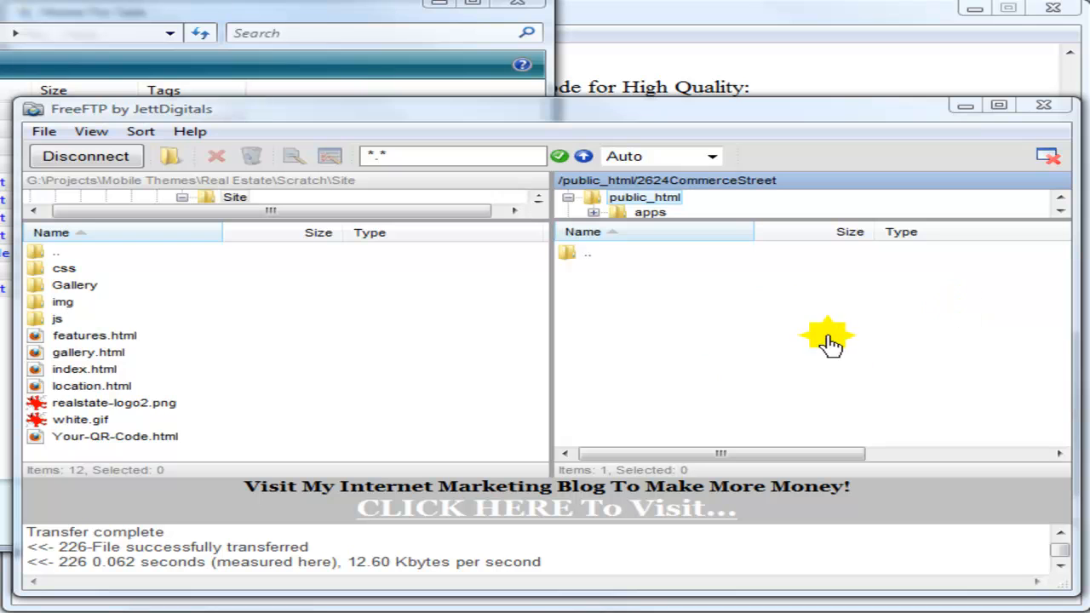
double_click(569, 254)
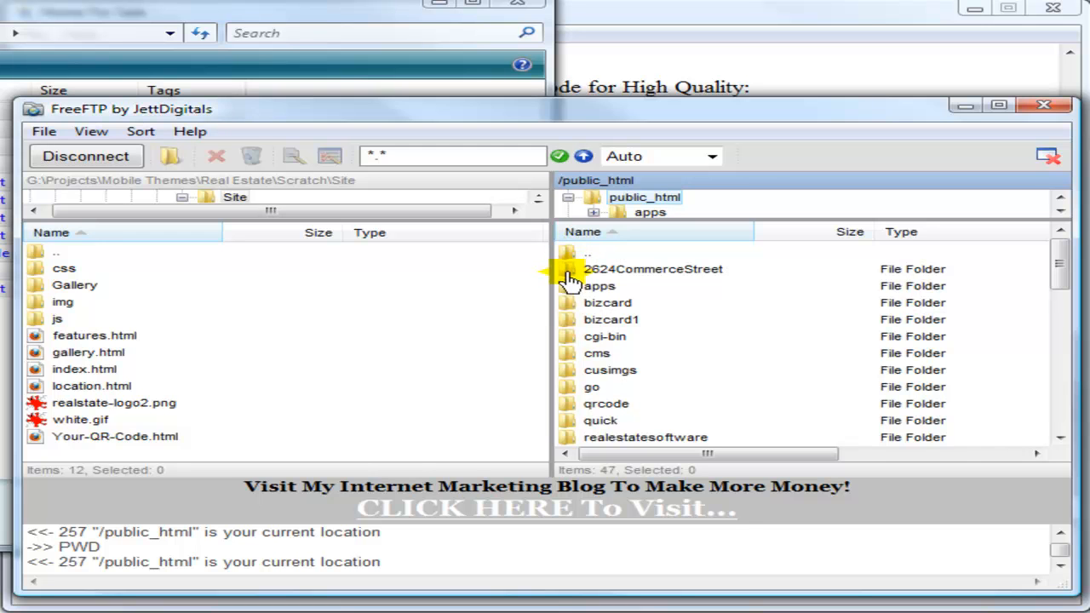
double_click(568, 272)
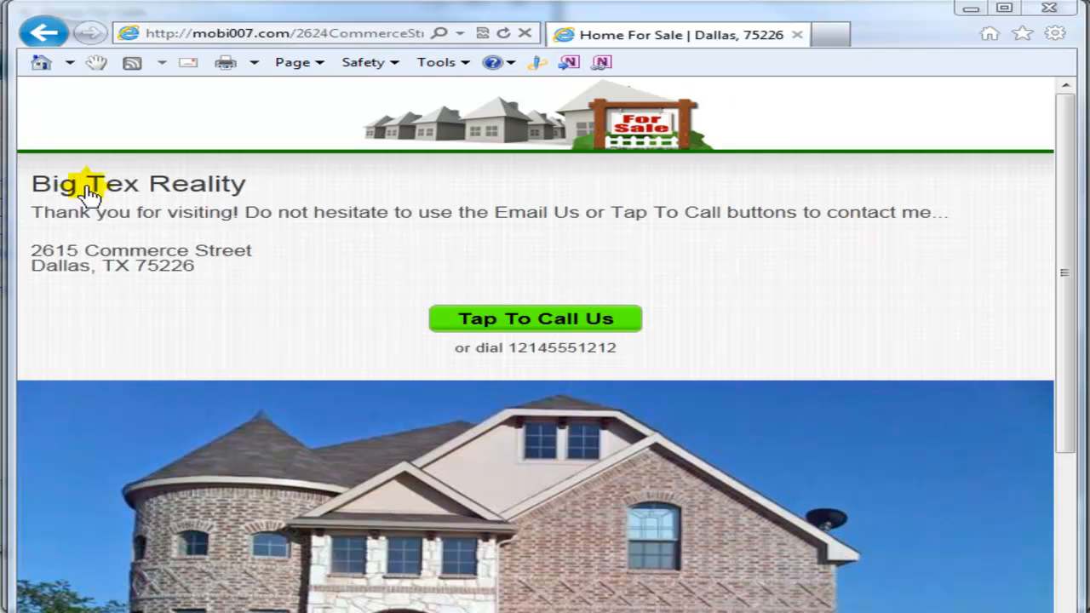
Scroll the Big Tex Reality page, then narrow Internet Explorer to phone width beside the QR code
left_click(955, 601)
left_click(610, 413)
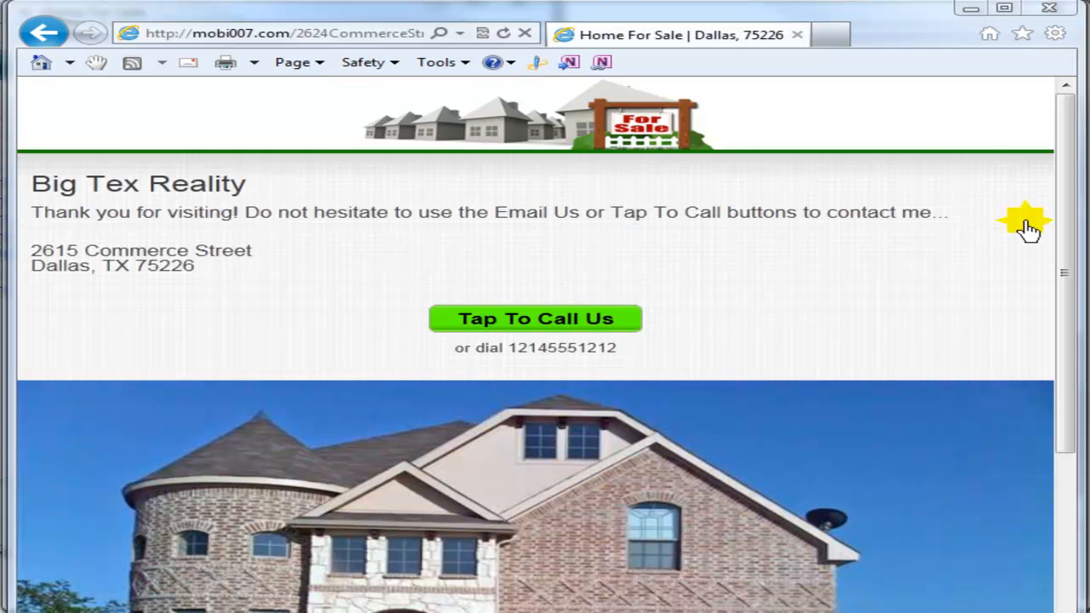
left_click_drag(1069, 275, 1053, 256)
left_click_drag(12, 339, 620, 315)
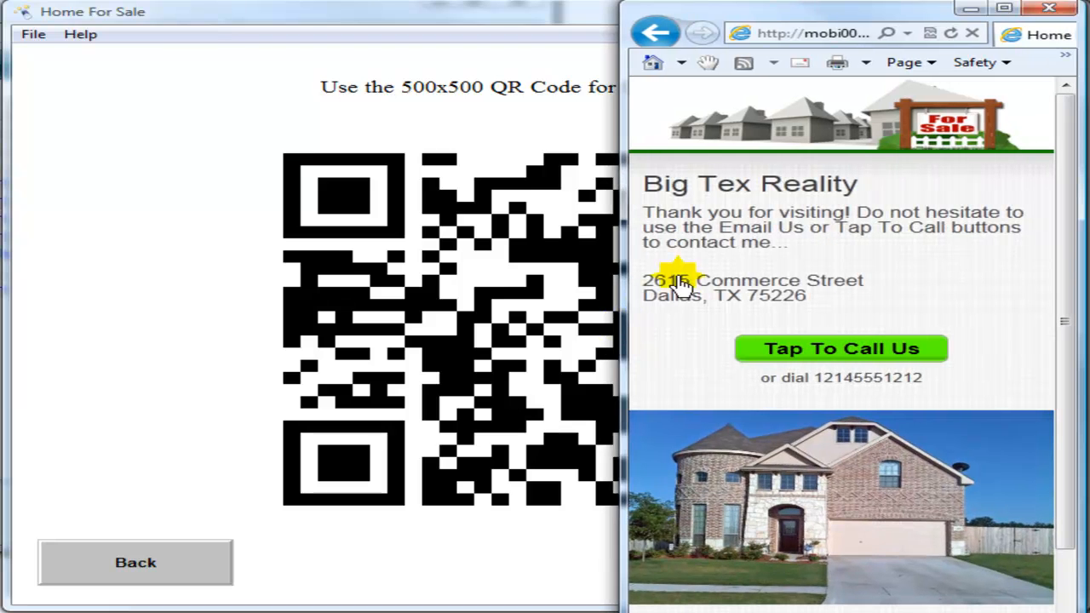
left_click_drag(856, 12, 811, 19)
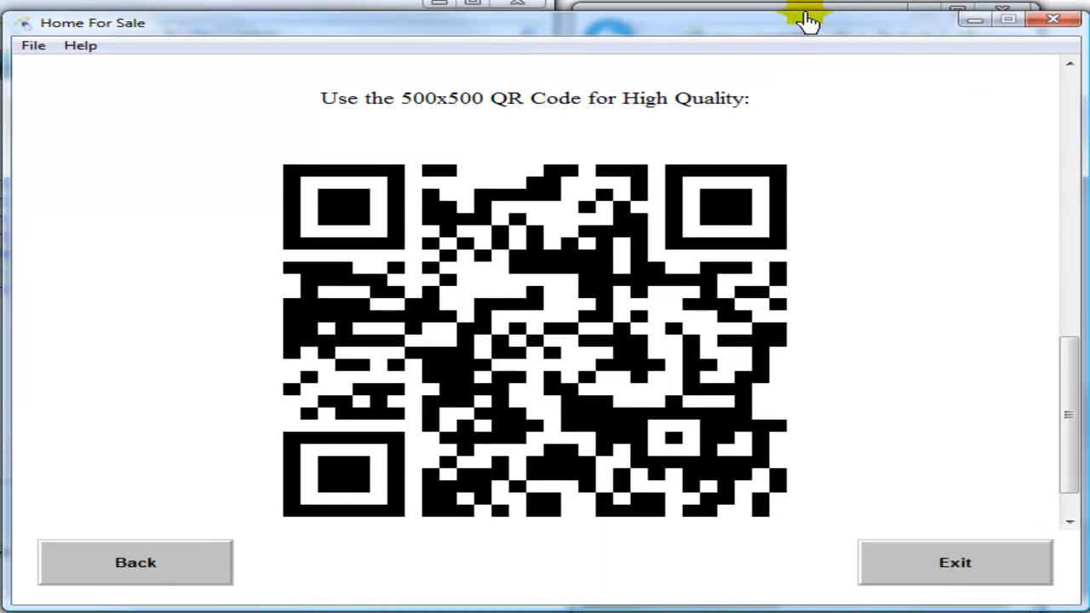
left_click(813, 175)
left_click(928, 593)
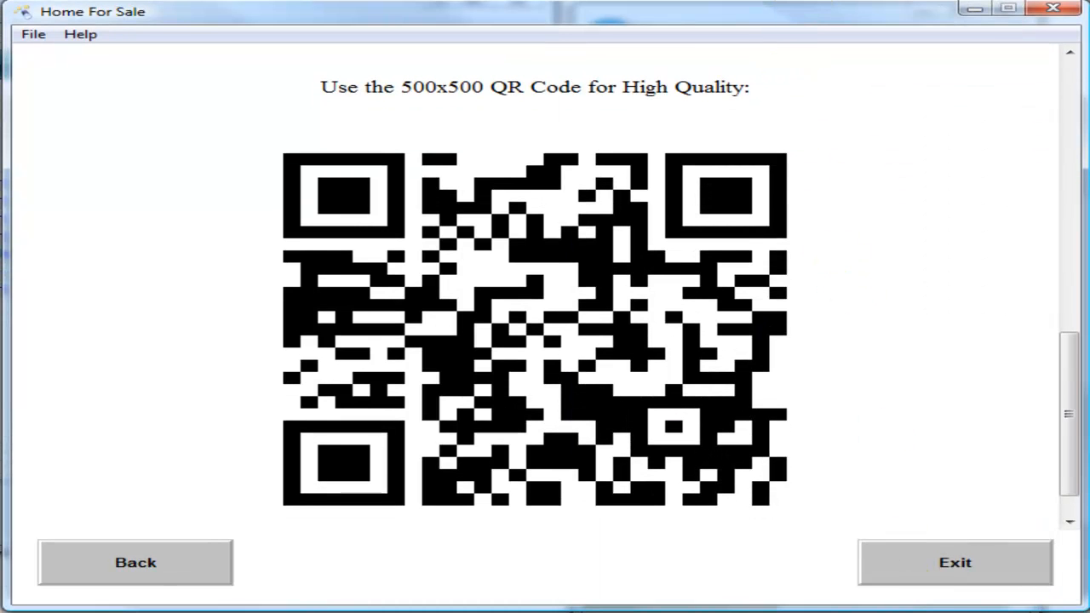
left_click(958, 336)
left_click(983, 206)
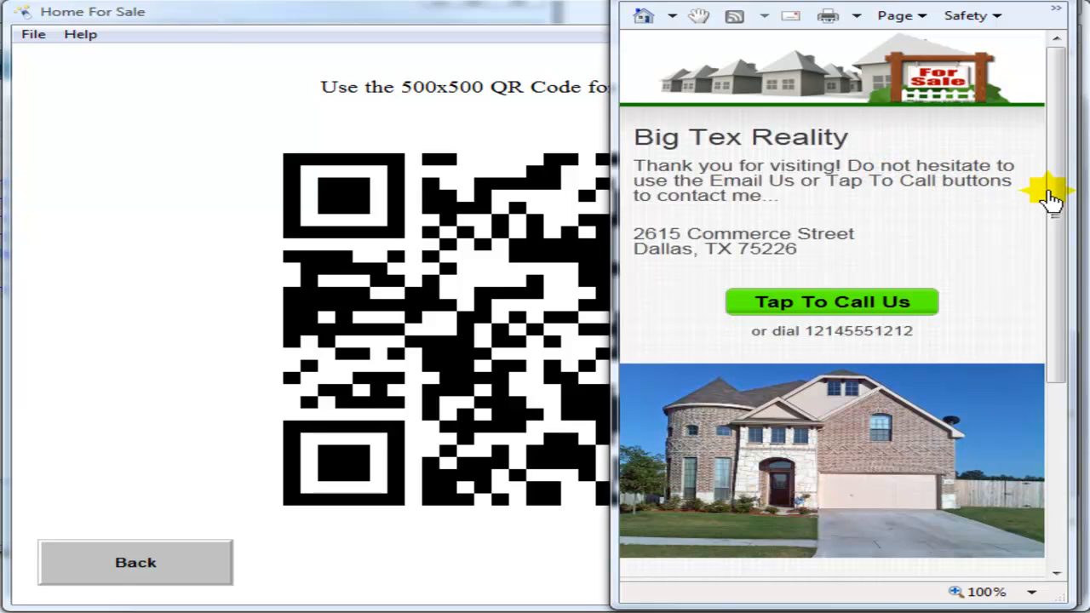
left_click_drag(1056, 165, 1079, 276)
scroll(1077, 276, "down", 3)
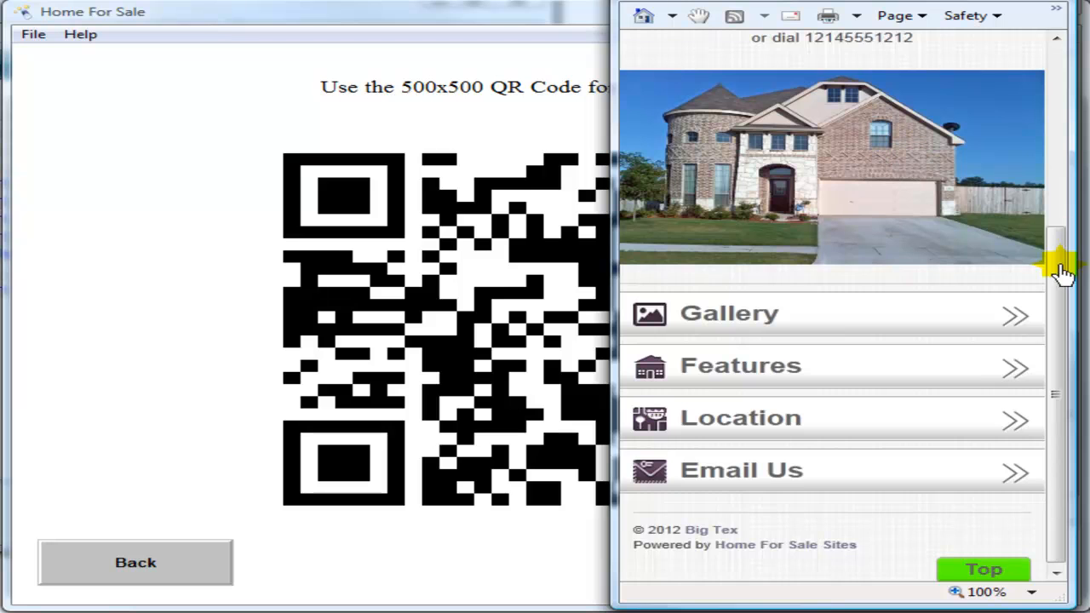
scroll(1061, 273, "up", 2)
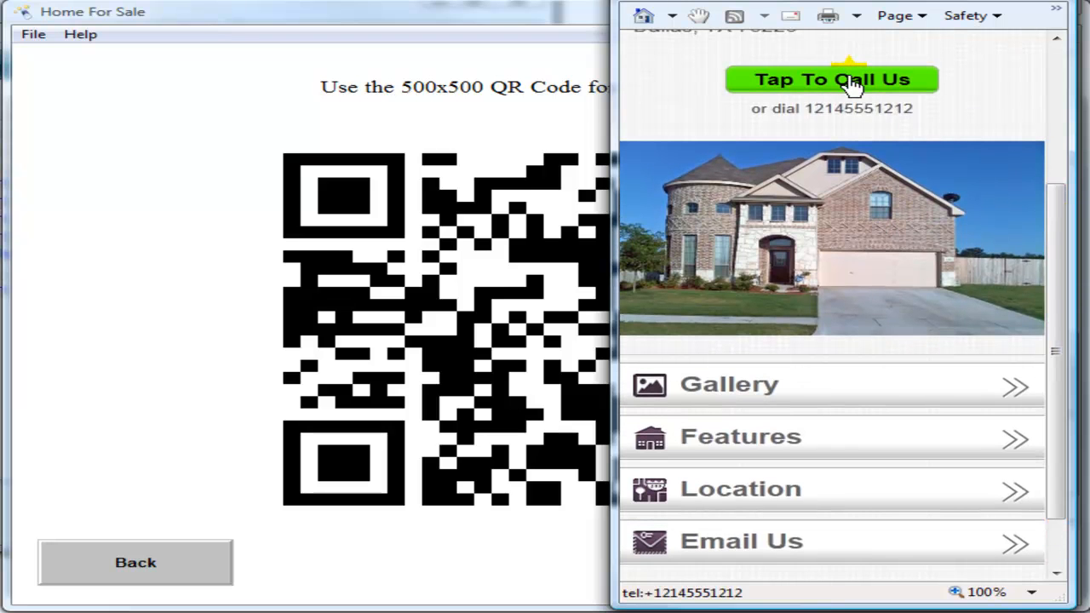
left_click_drag(1061, 263, 1061, 315)
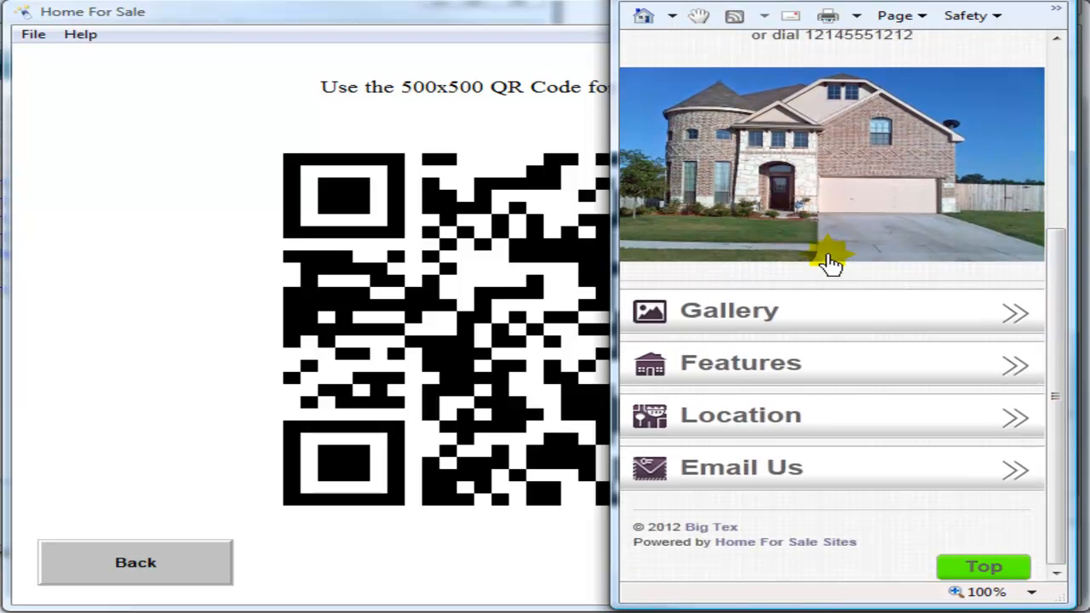
left_click(777, 313)
left_click_drag(1062, 179, 1063, 511)
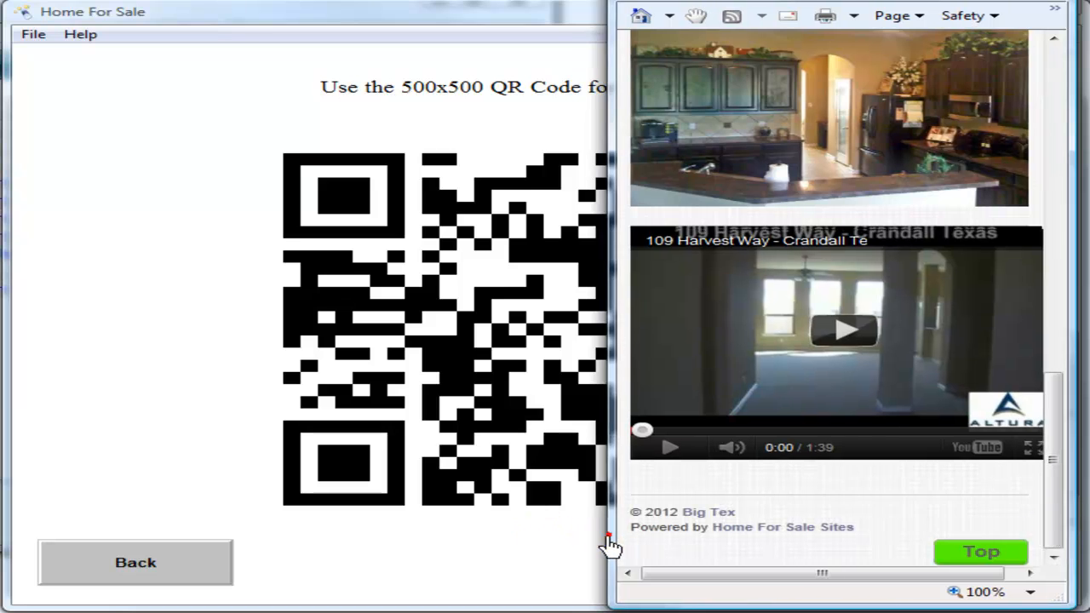
left_click_drag(608, 545, 569, 540)
left_click_drag(1051, 479, 1062, 511)
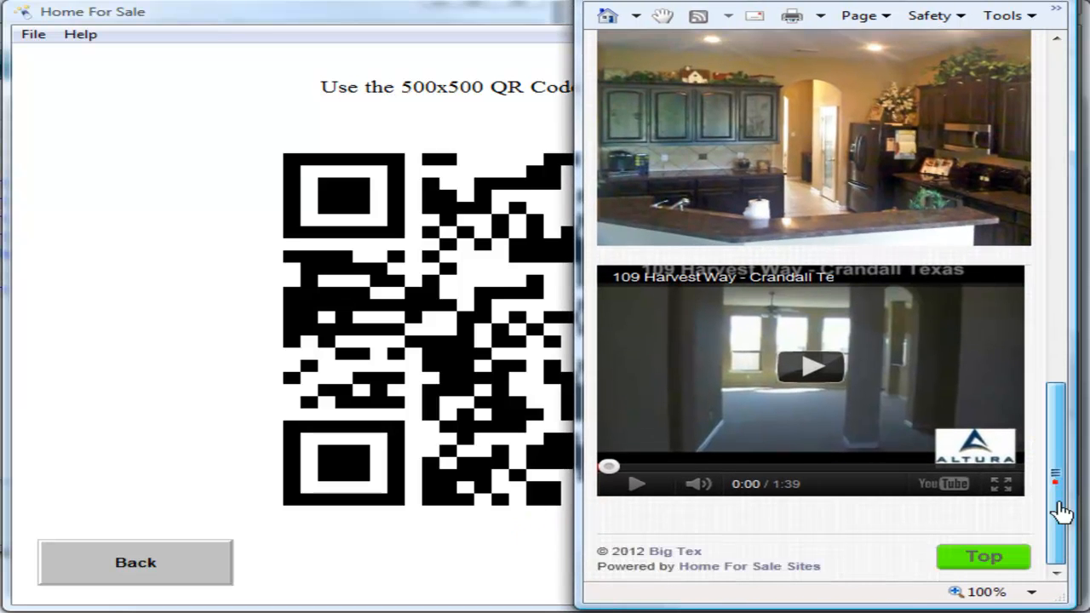
left_click(1013, 557)
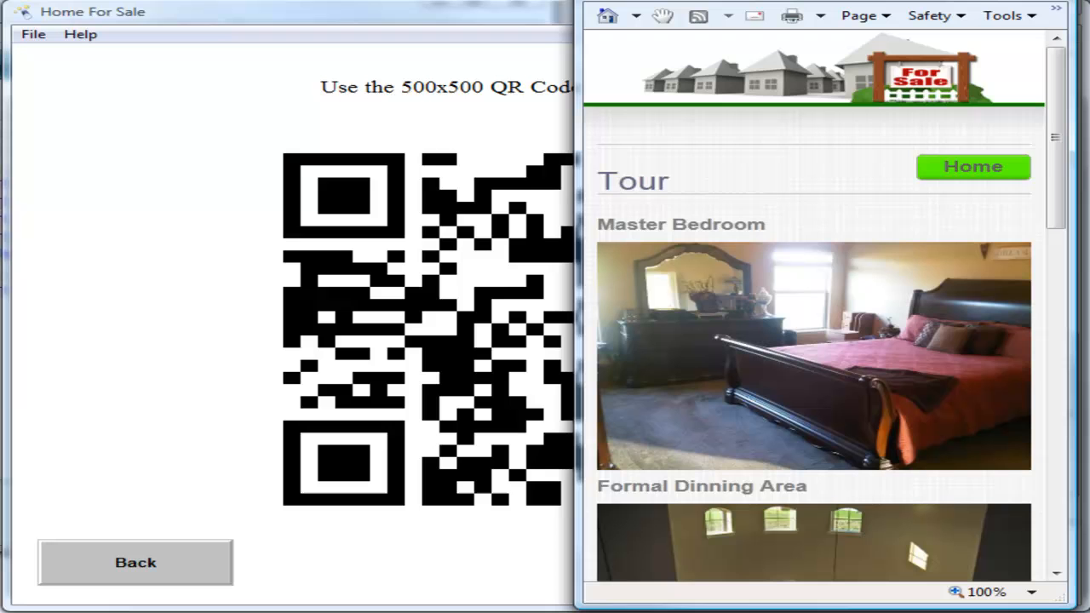
left_click(994, 168)
scroll(1002, 233, "down", 3)
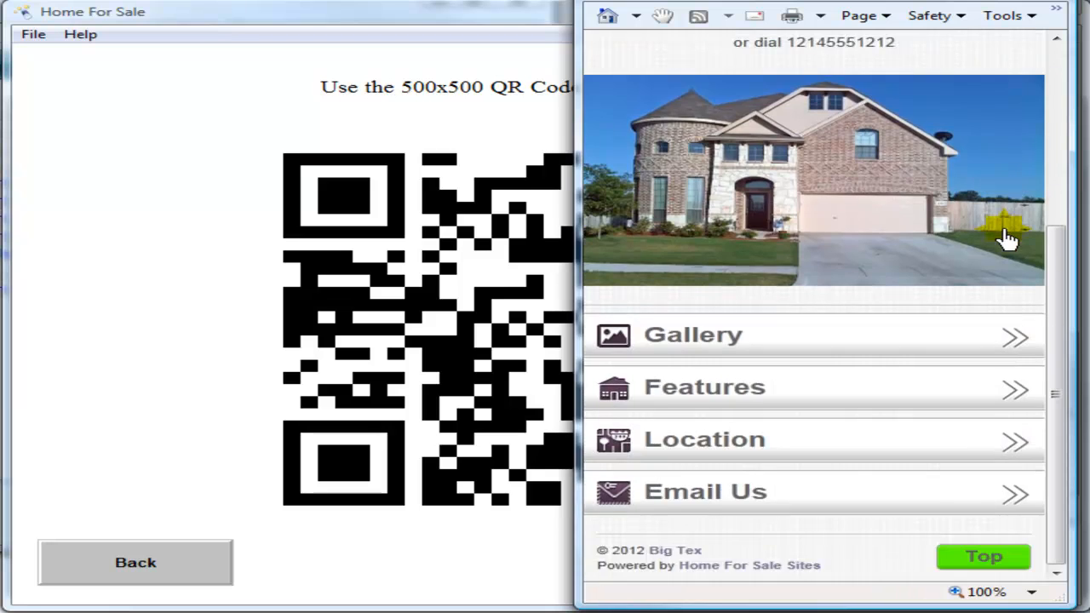
left_click(703, 390)
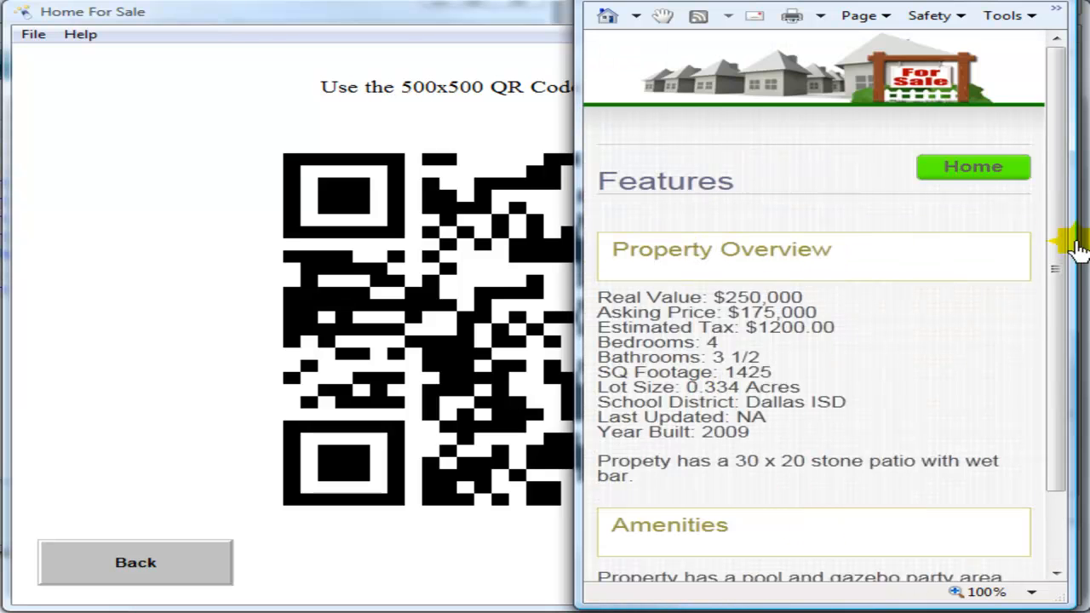
mouse_move(1056, 246)
left_mouse_down()
mouse_move(1066, 398)
mouse_move(1061, 231)
left_mouse_up()
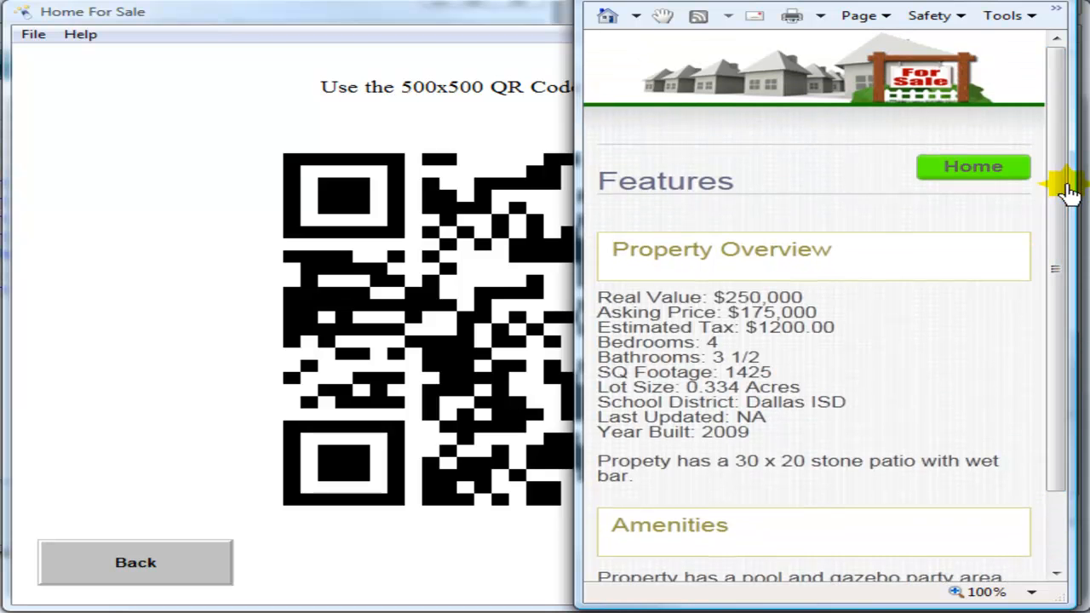
left_click(982, 170)
scroll(998, 247, "down", 5)
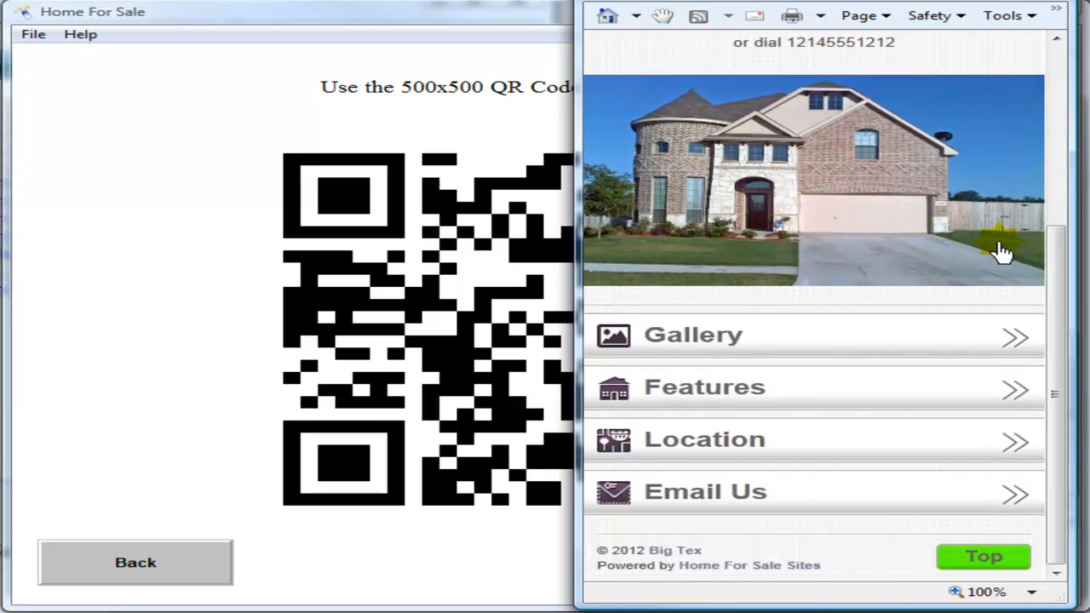
left_click(730, 439)
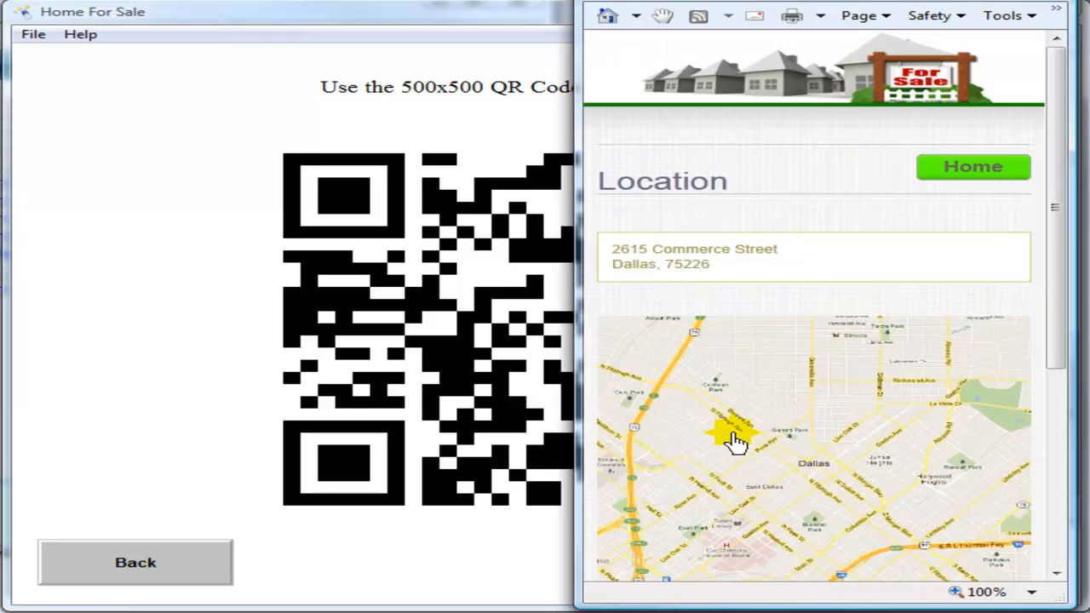
left_click_drag(1061, 195, 1051, 352)
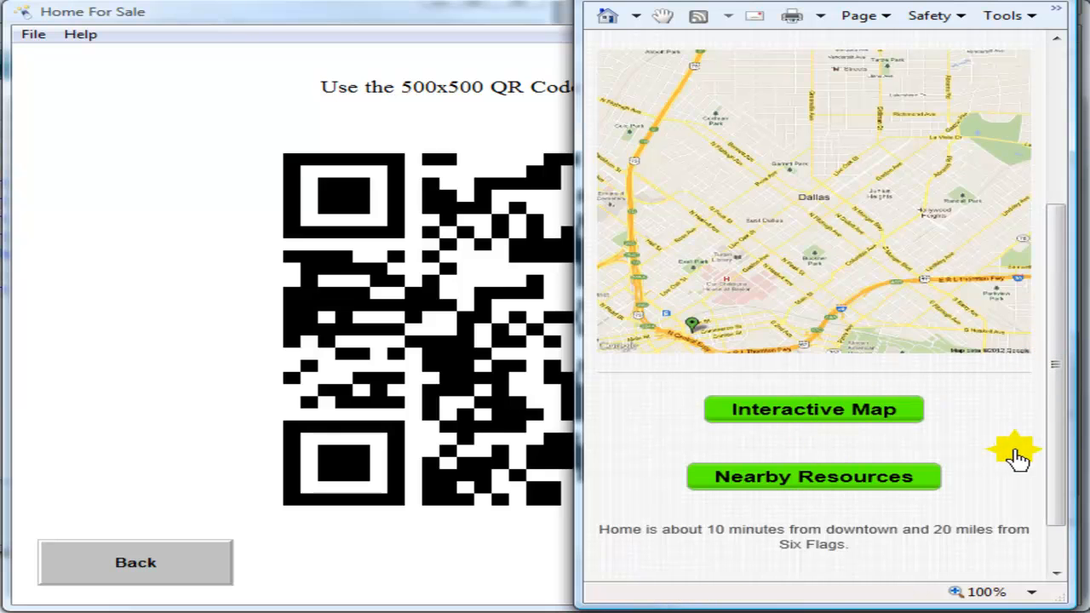
left_click_drag(1054, 432, 1059, 494)
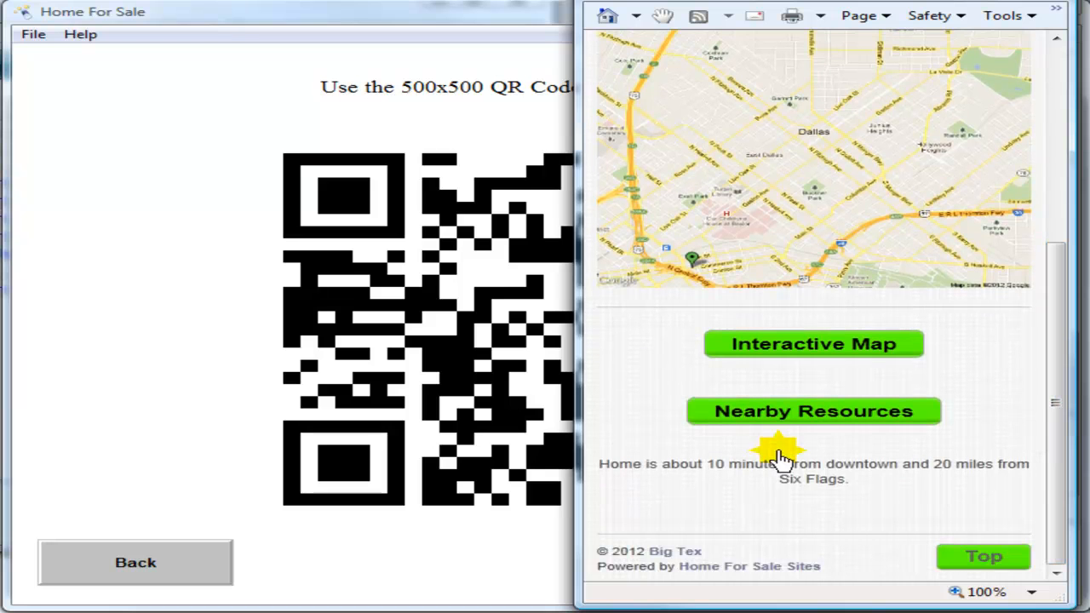
left_click(1007, 568)
left_click_drag(1065, 207, 1063, 430)
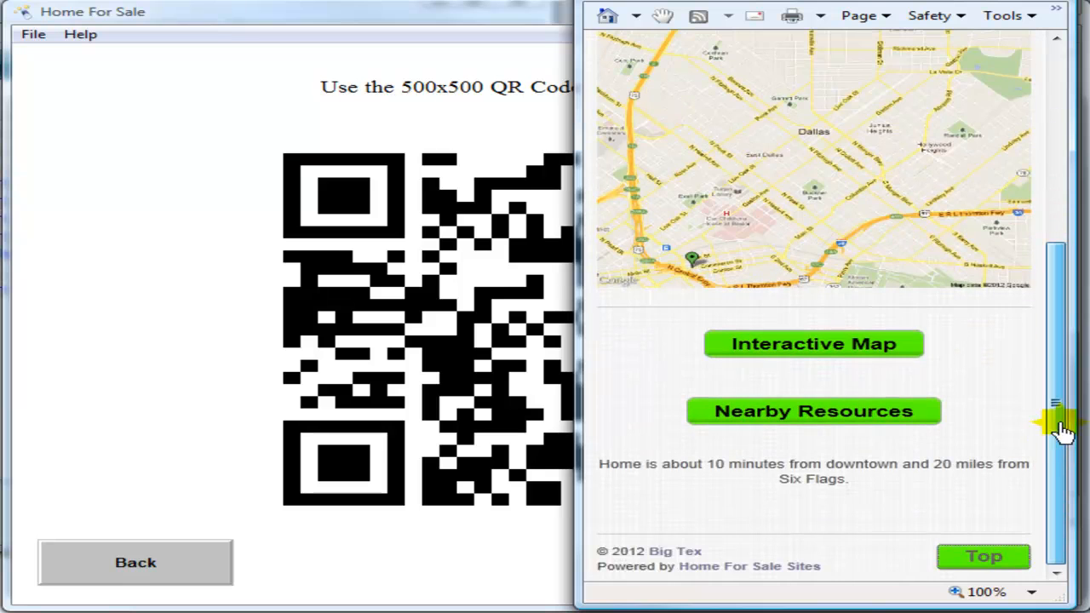
left_click(988, 556)
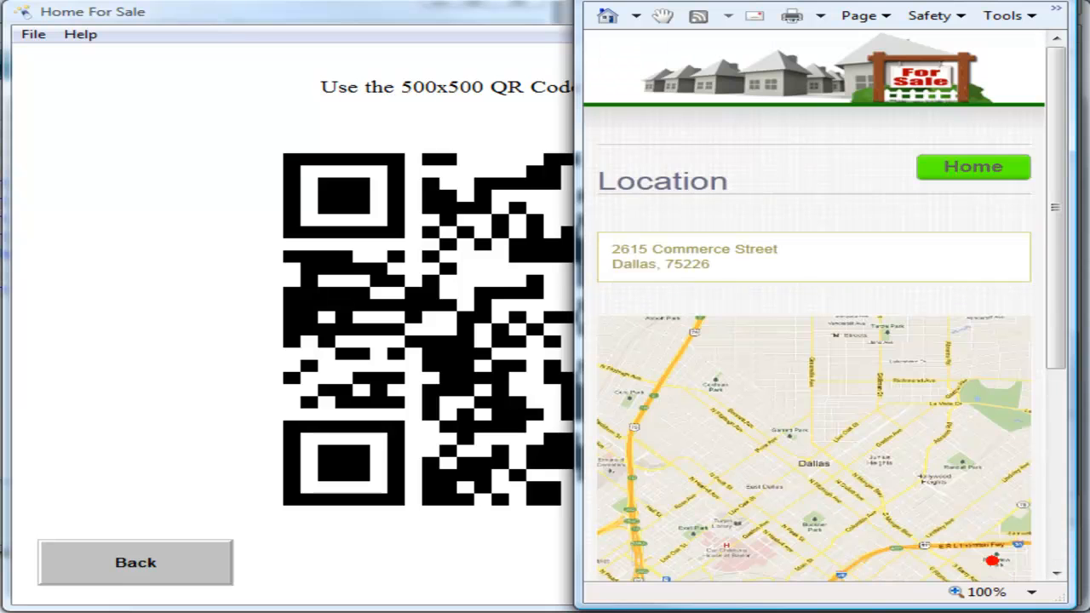
left_click(993, 163)
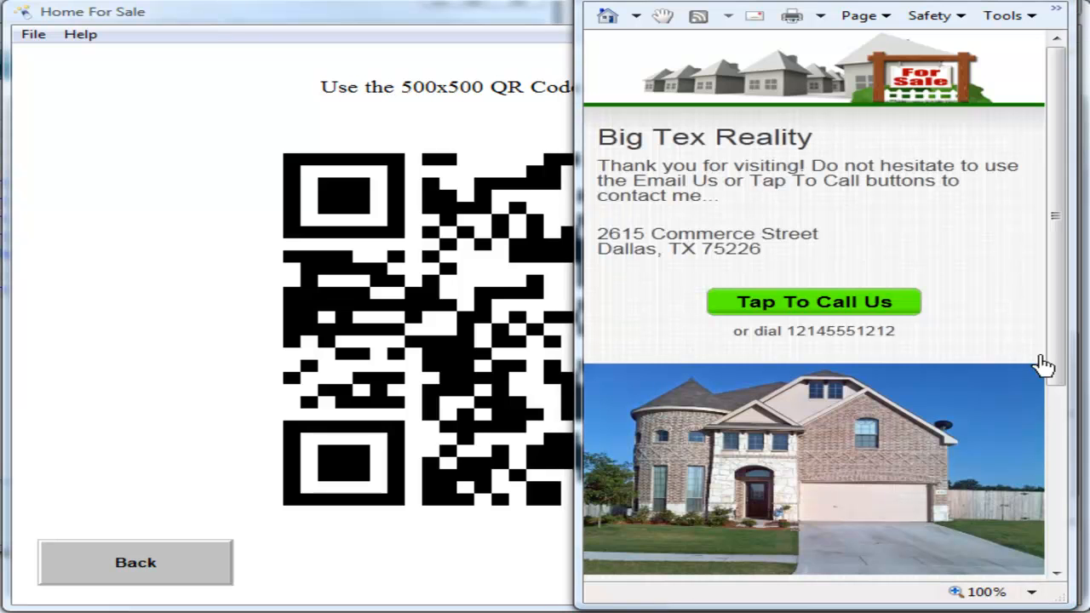
left_click_drag(1053, 312, 1059, 489)
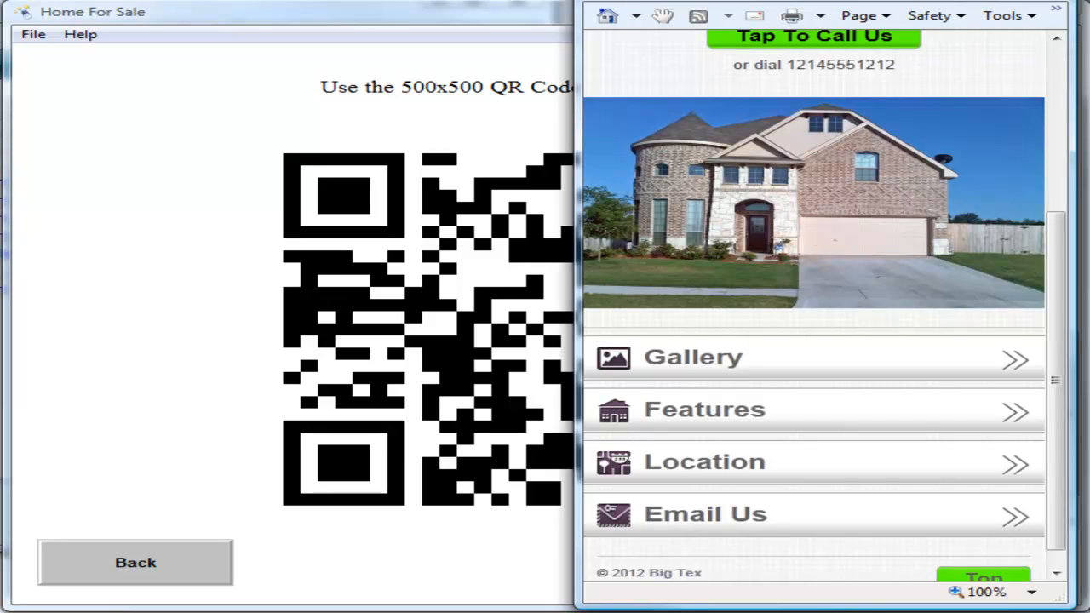
left_click(470, 338)
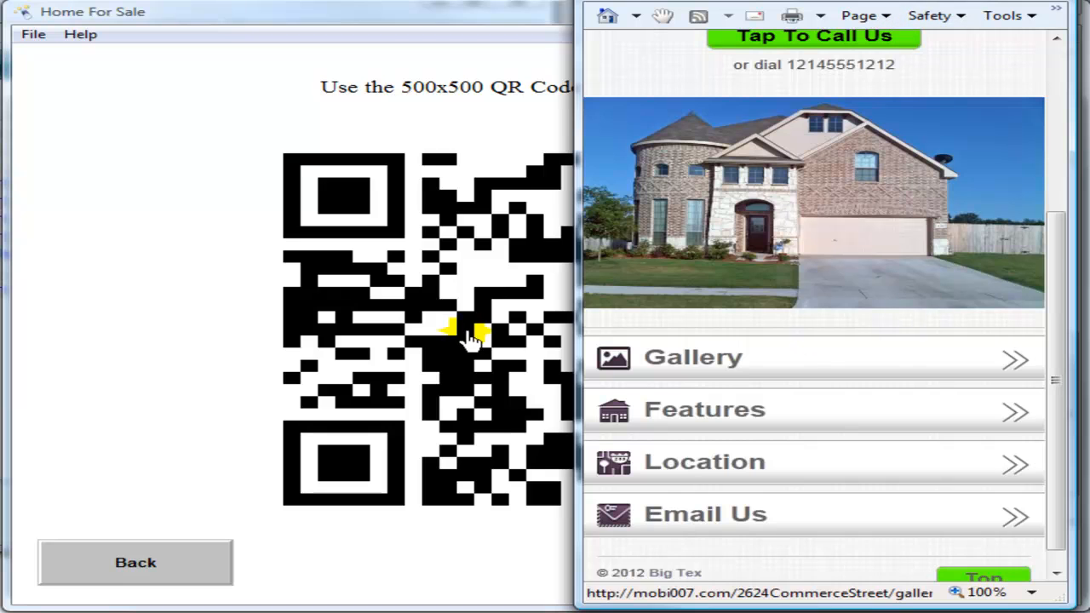